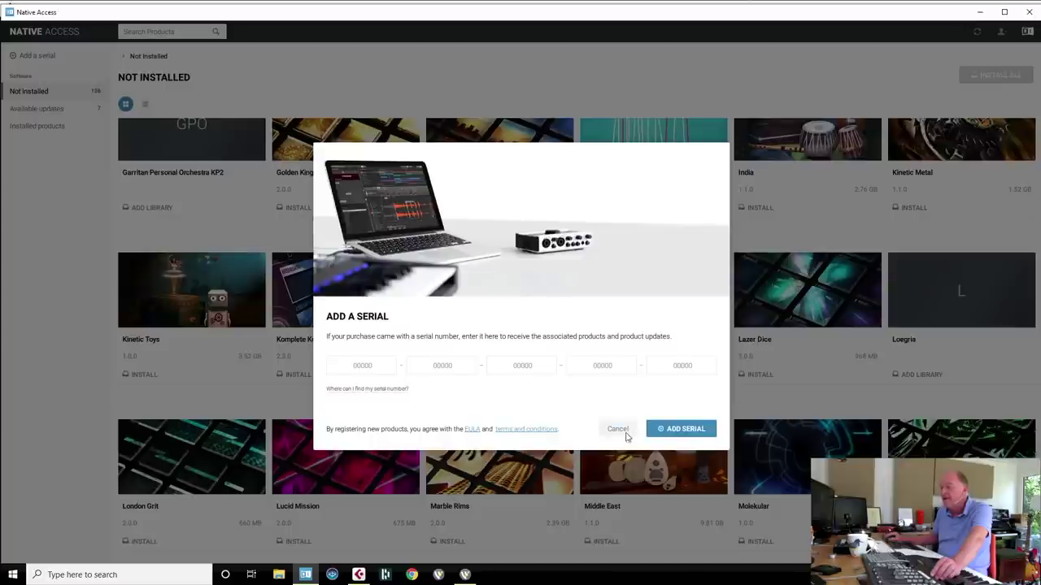
Step: Cancel adding a serial and install Astral Flutter from the products that are not installed
click(623, 436)
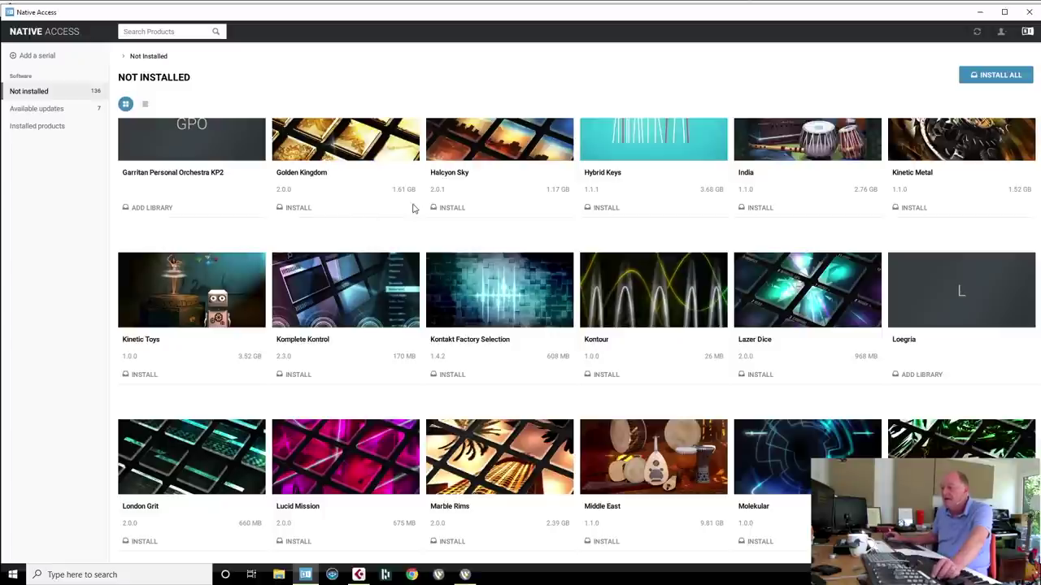
scroll(309, 403, up, 10)
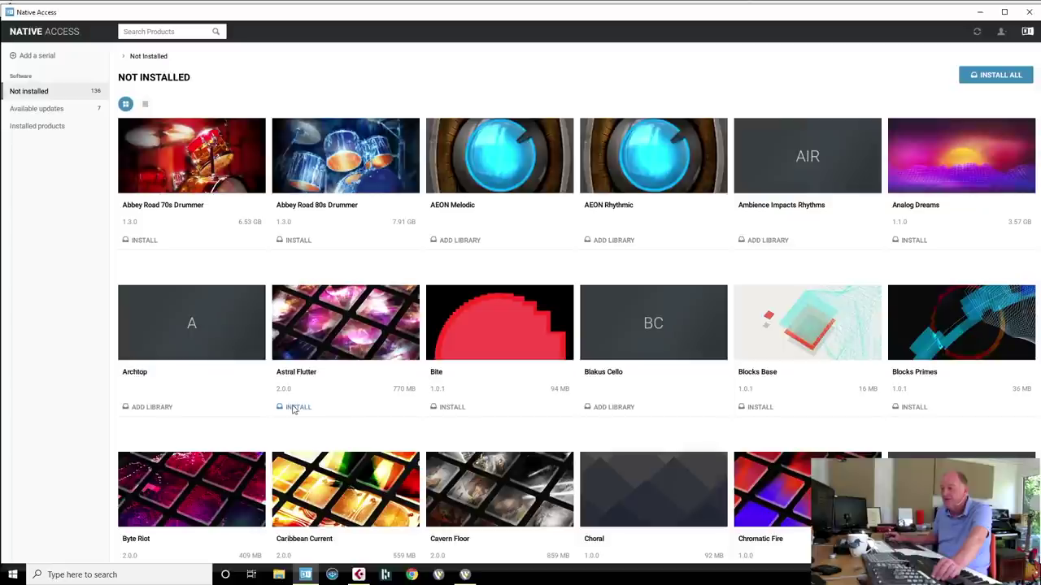
click(294, 408)
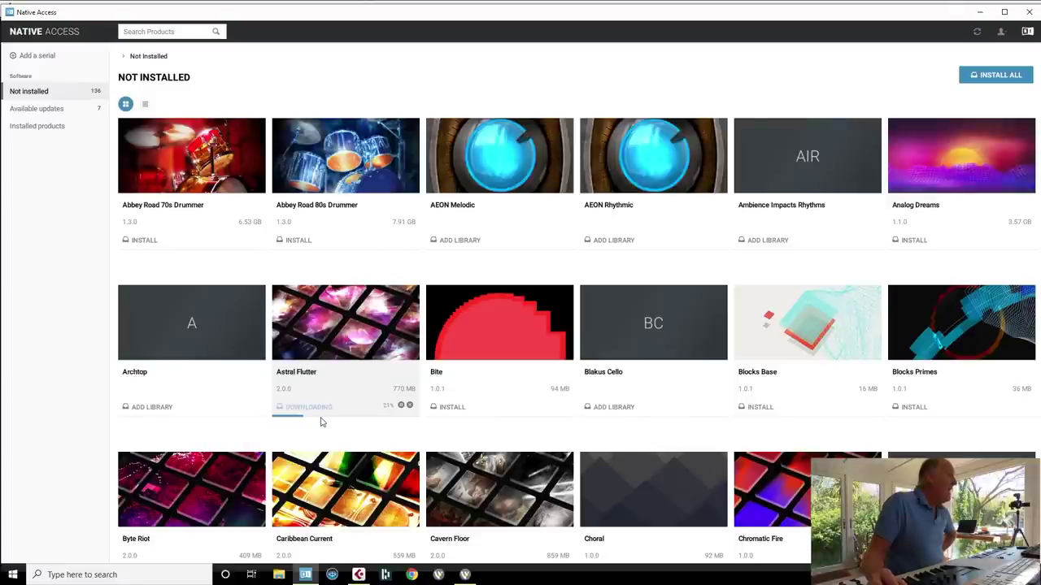
Step: Switch to Kontakt in Cubase, load a - Violins 1.nki from Spitfire Symphonic Strings and dismiss its help bubble
key(alt+Tab)
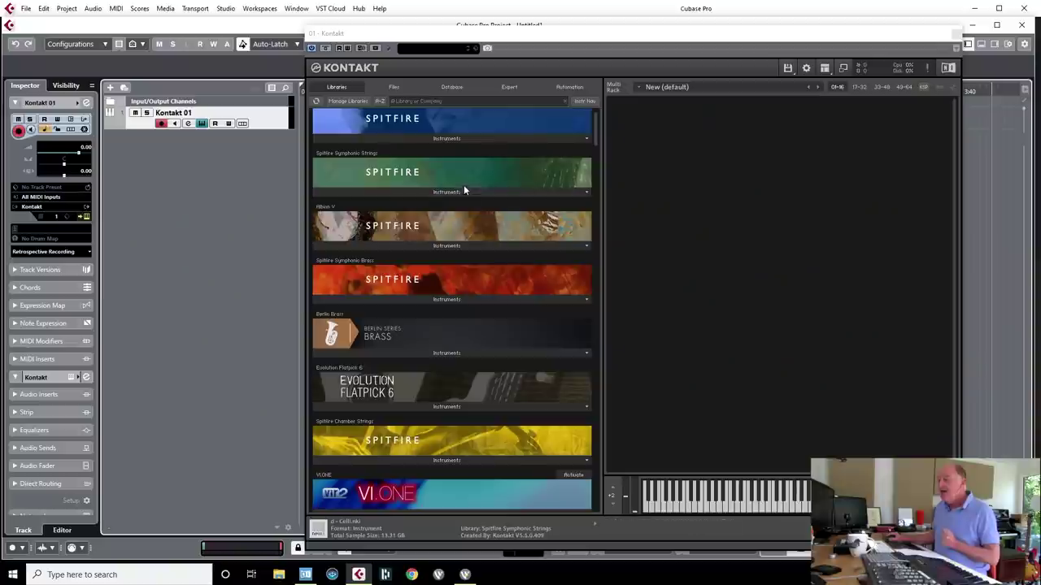
scroll(464, 193, up, 2)
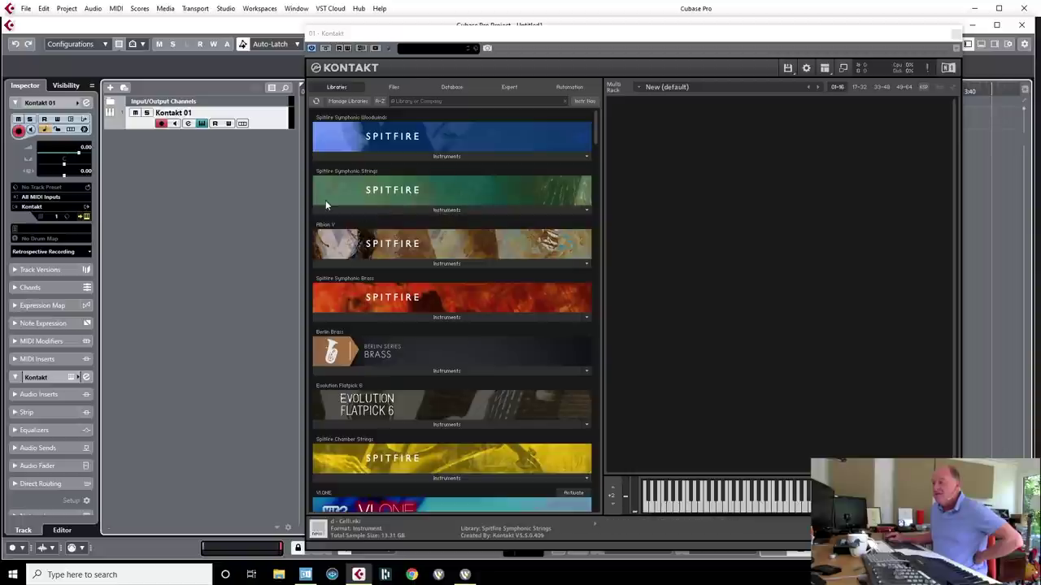
click(449, 209)
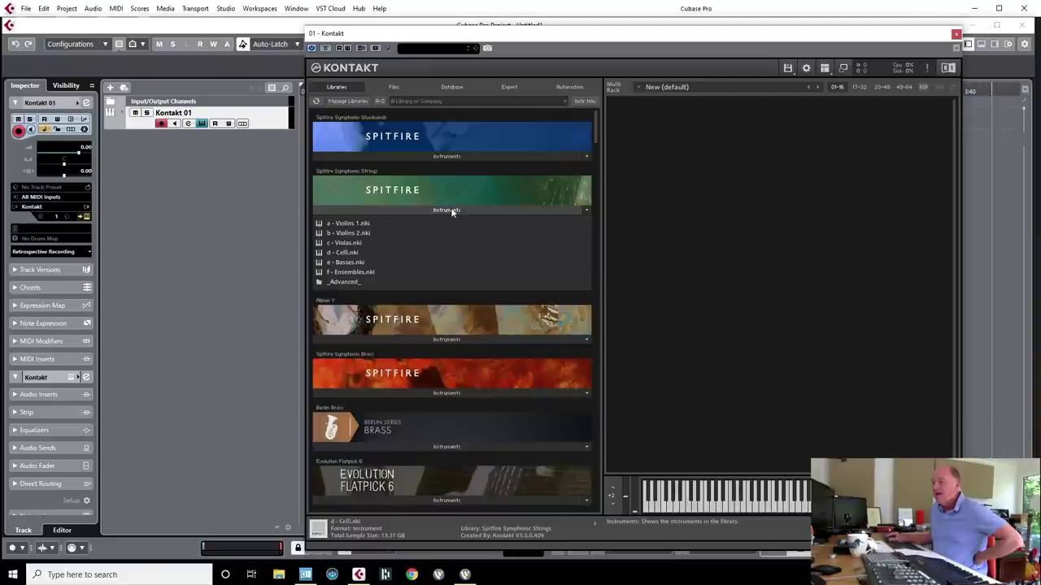
double_click(349, 224)
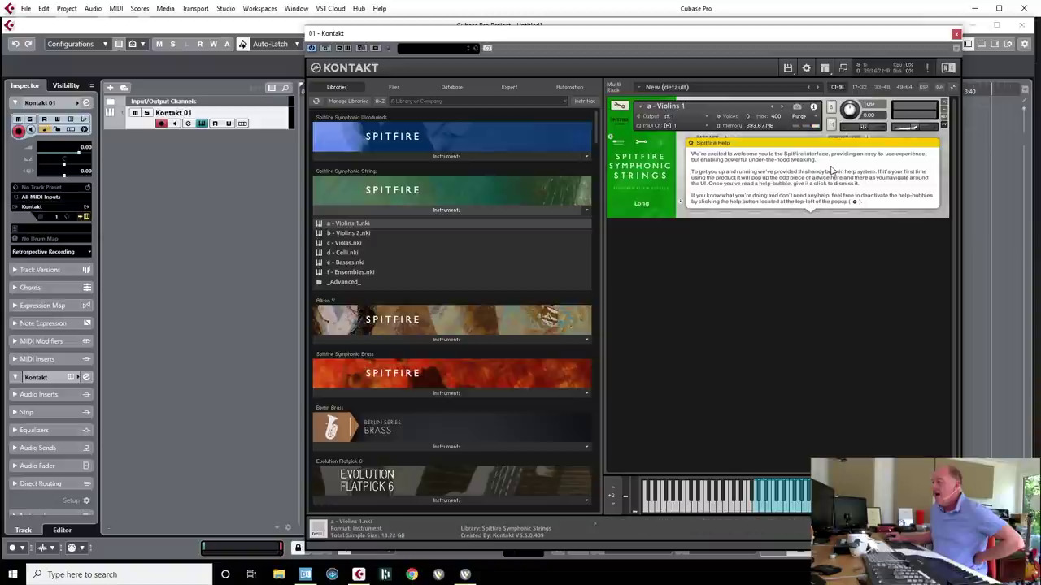
click(935, 195)
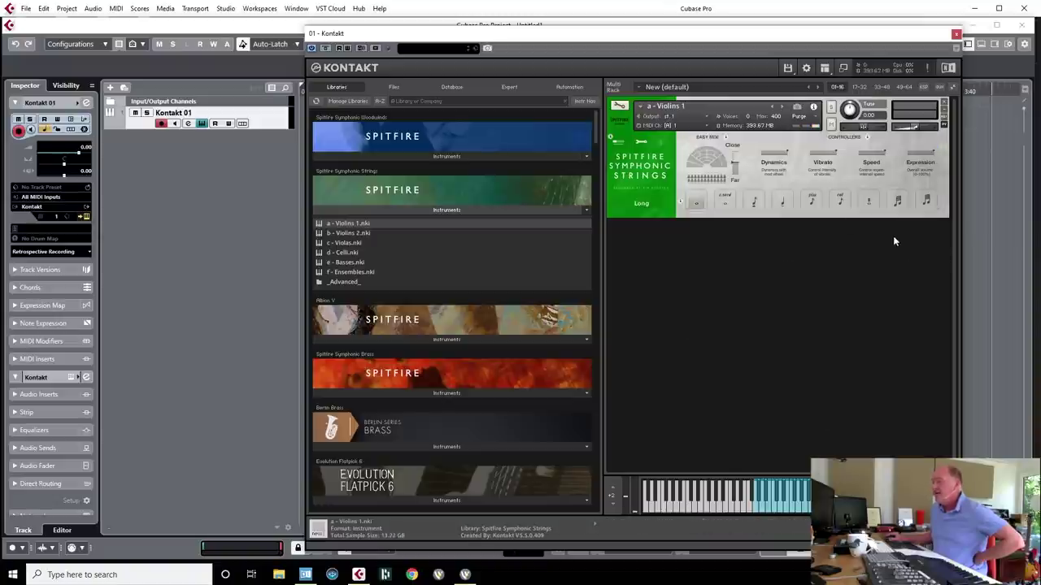
Step: Collapse the Spitfire Symphonic Strings list and load 01. Horn 1 Multi.nki from the Berlin Brass library
click(445, 211)
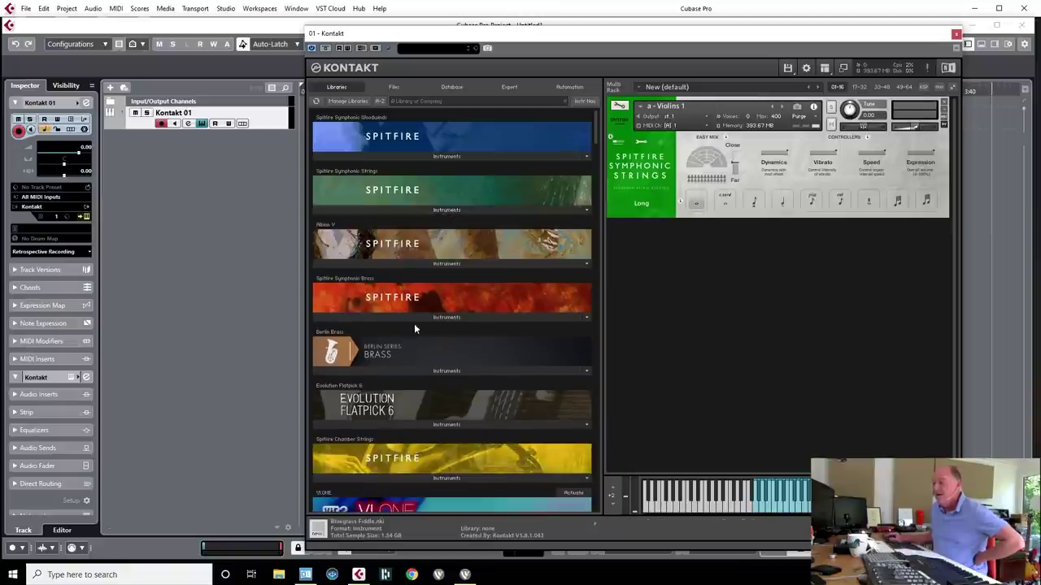
click(418, 372)
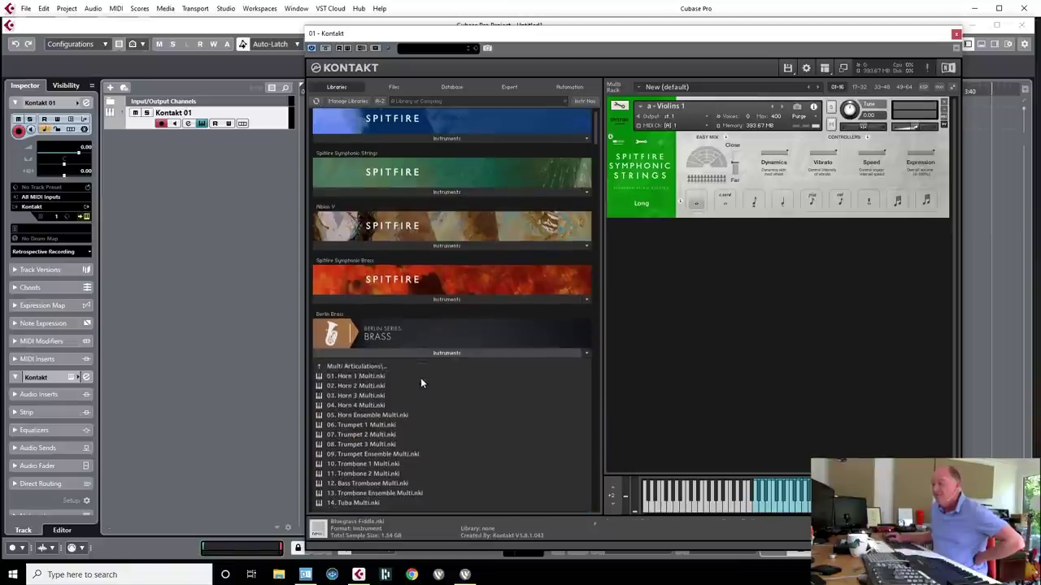
double_click(364, 377)
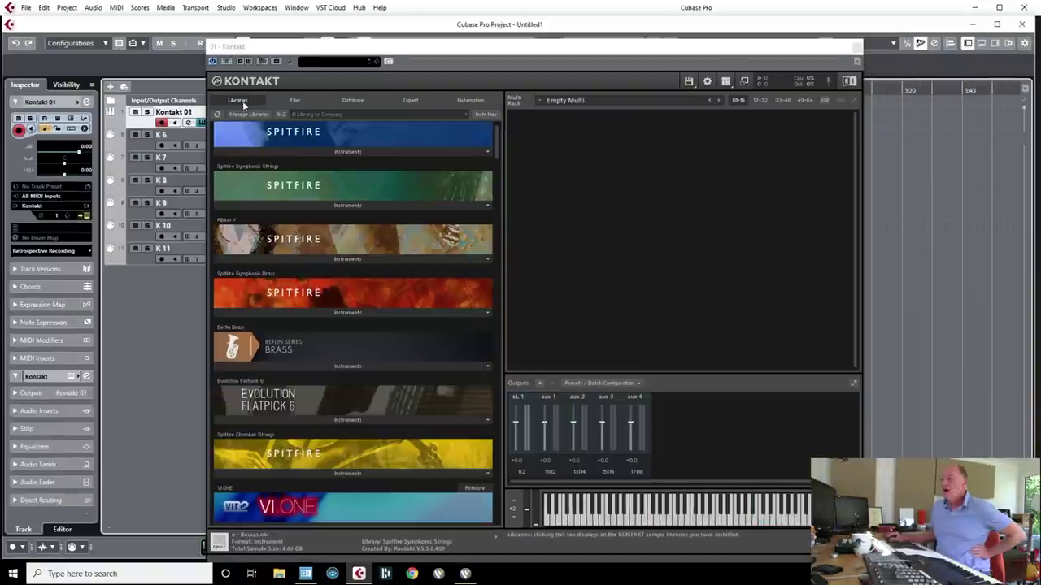
Step: Browse the files on drive D: to the Instruments folder of RedRoom's Traveler Series Celtic Fiddle
click(295, 100)
click(229, 166)
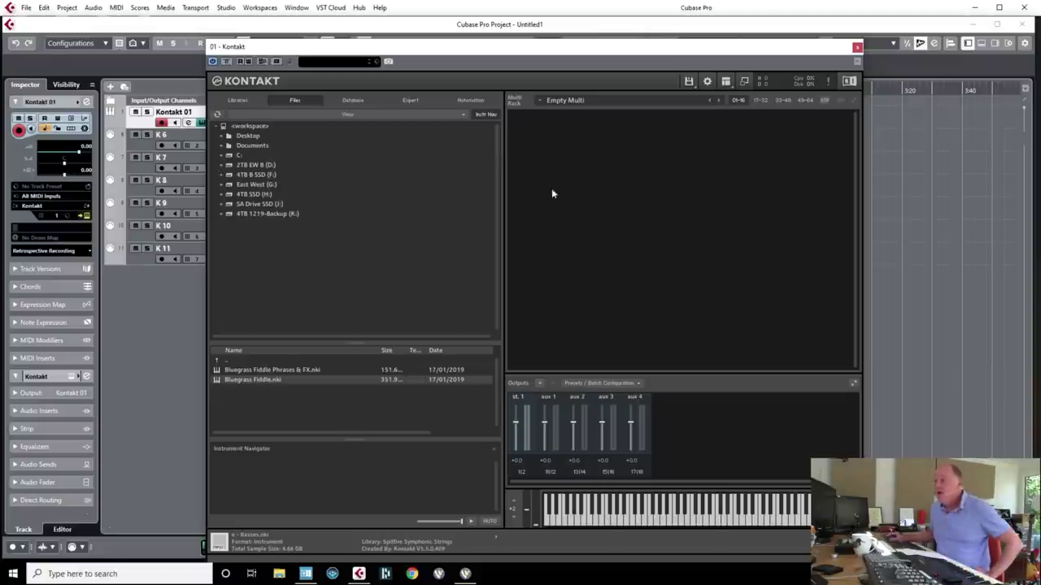
click(223, 166)
click(233, 253)
scroll(231, 244, down, 1)
click(230, 237)
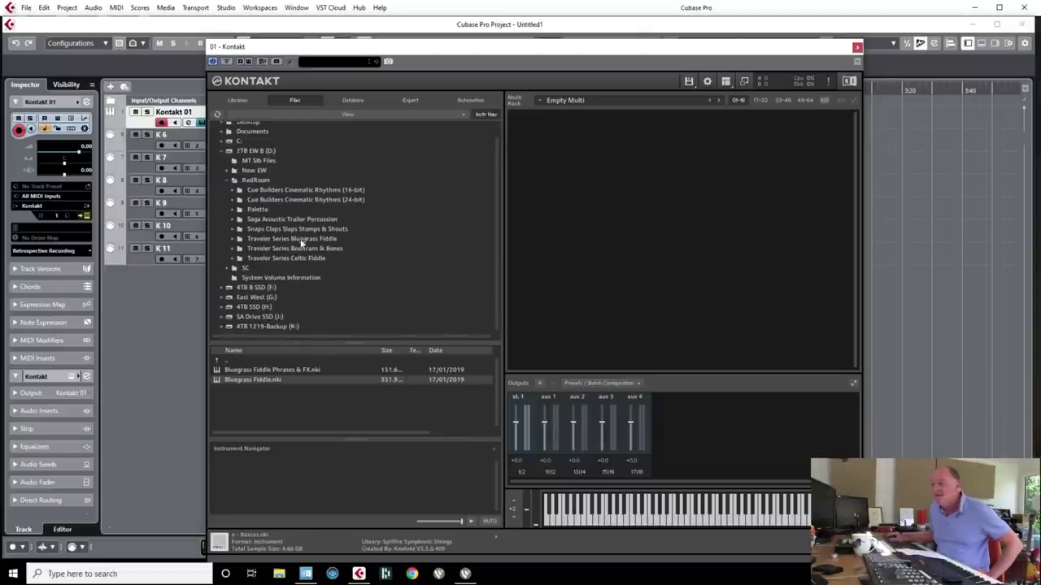
click(233, 258)
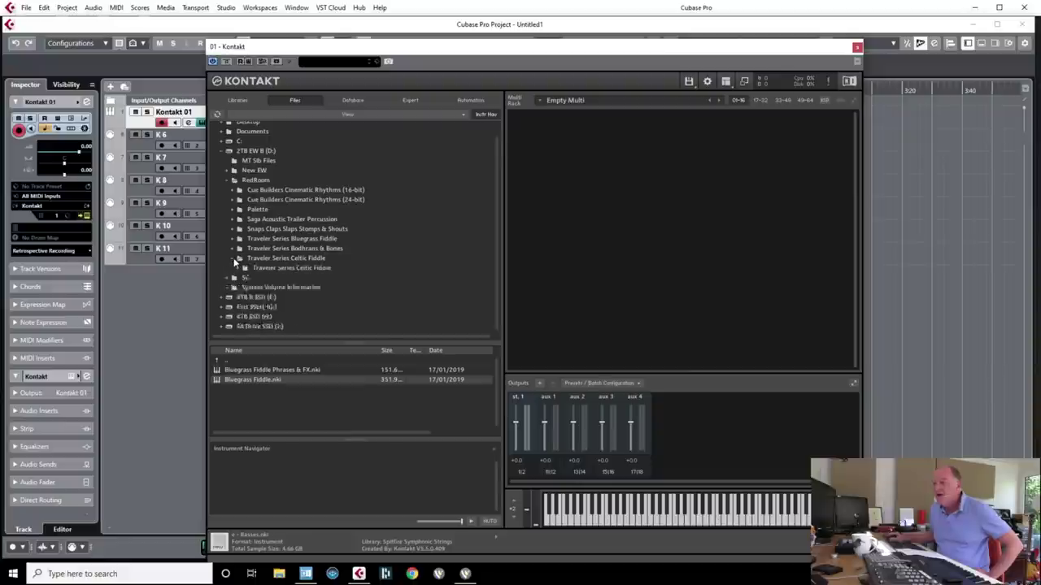
click(239, 269)
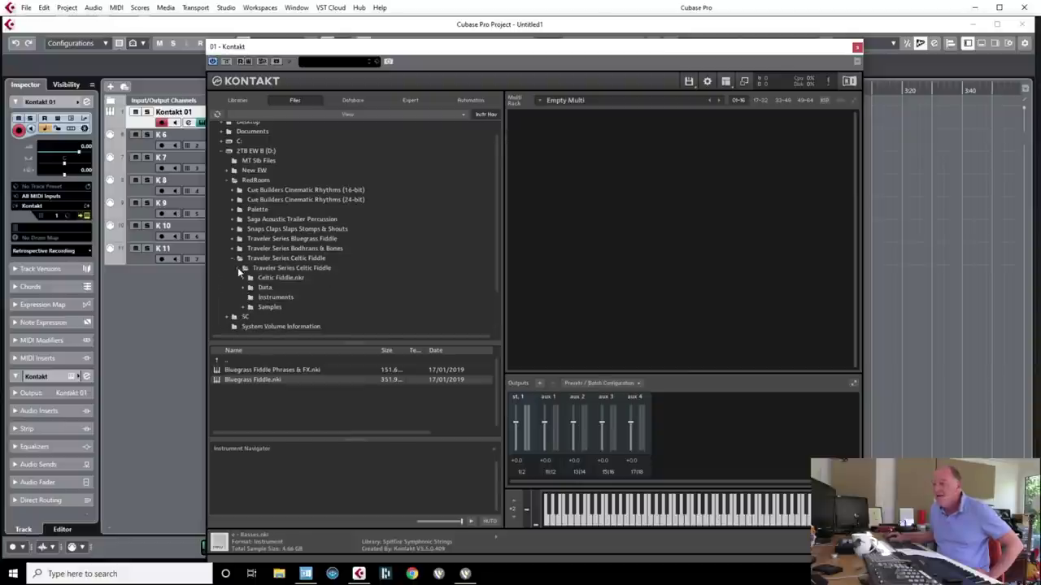
click(286, 298)
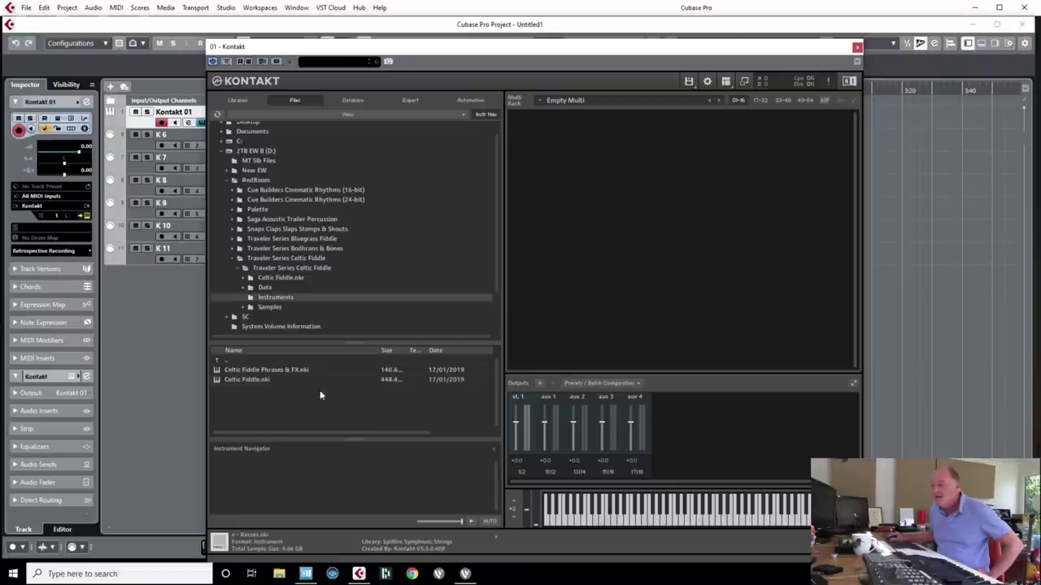
Step: Load Celtic Fiddle.nki from the Instruments folder into the empty rack and reposition the Kontakt window
click(246, 378)
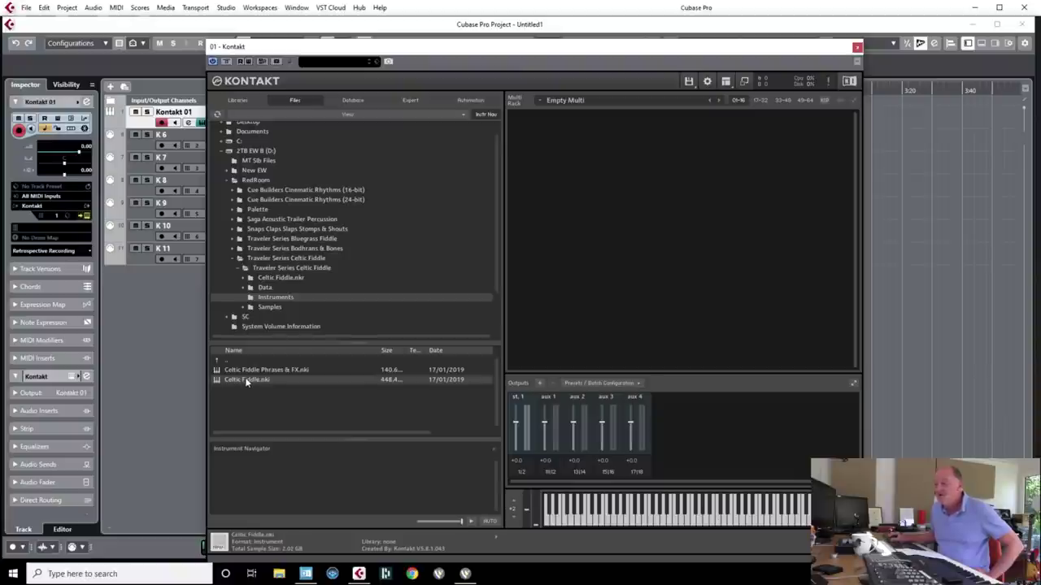
drag(241, 379, 569, 251)
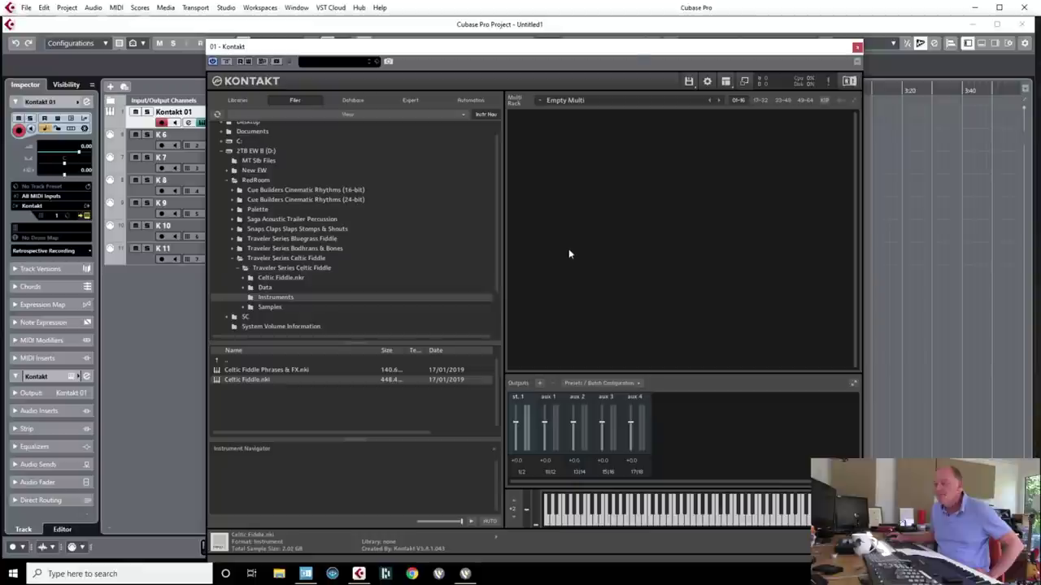
drag(634, 50, 557, 40)
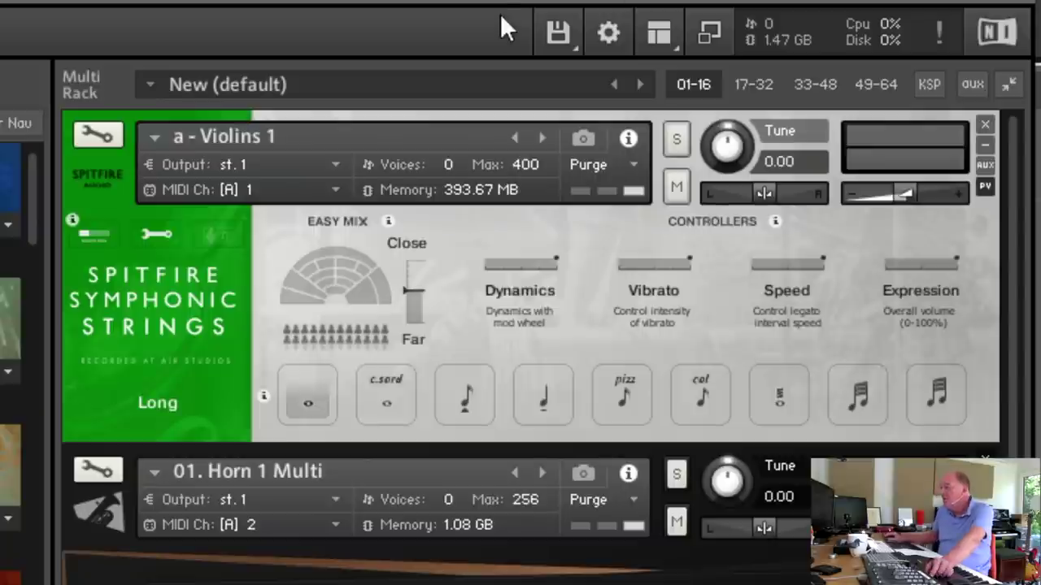
Step: Examine Kontakt's file commands for loading and for saving instruments and multis
click(559, 32)
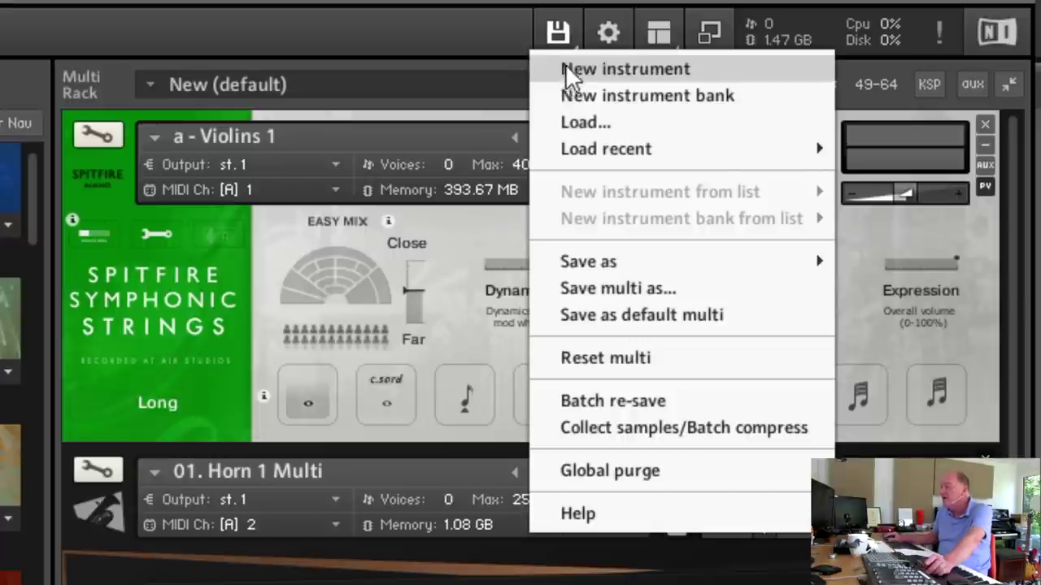
mouse_move(594, 262)
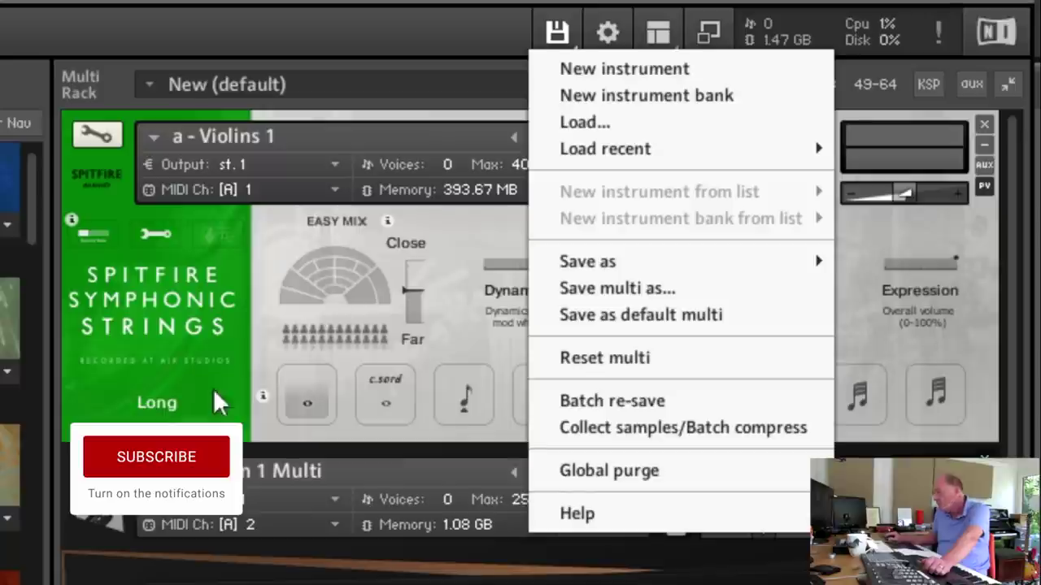
click(613, 288)
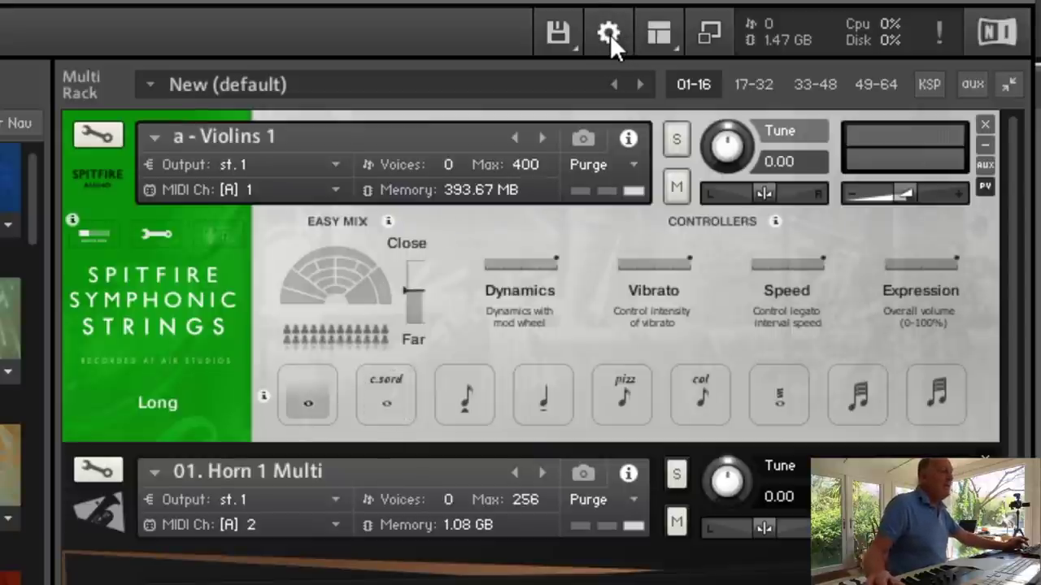
Step: Show the Master editor above the rack and hide it again
click(660, 33)
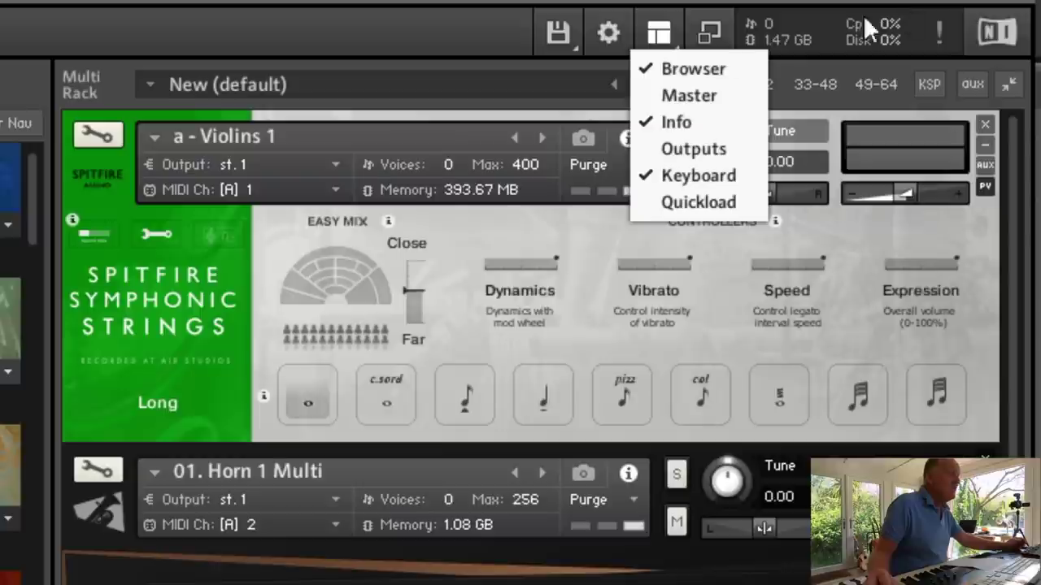
click(709, 95)
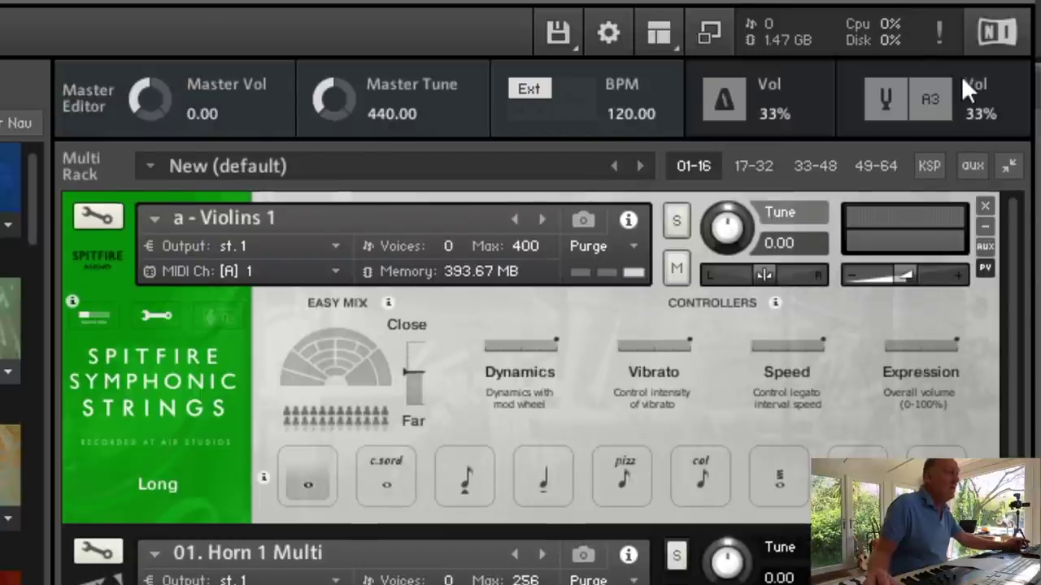
click(667, 36)
click(675, 94)
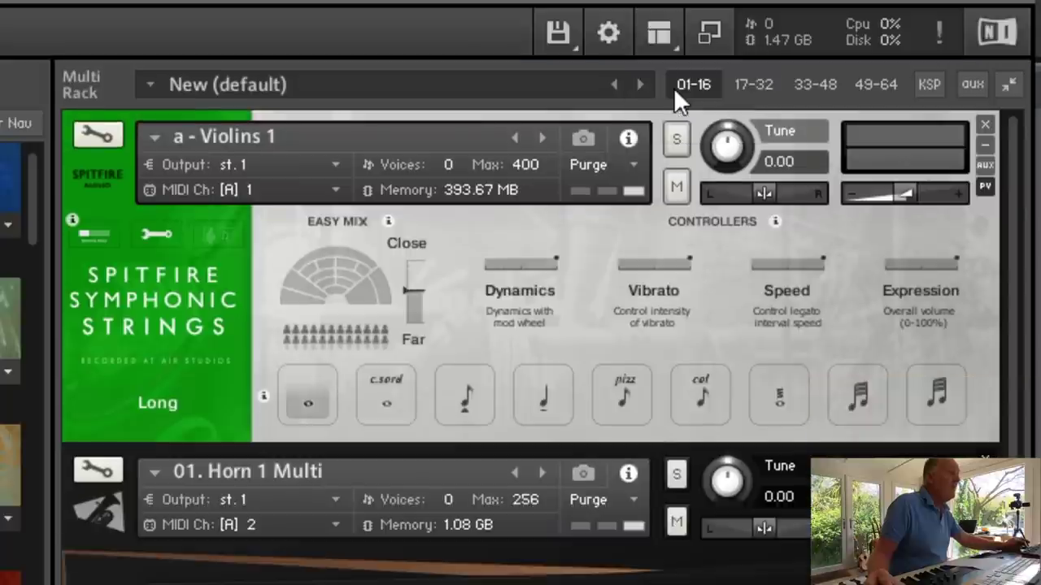
Step: Open the articulation list for the empty slot in Horn 1 Multi and select that instrument in the rack
click(664, 27)
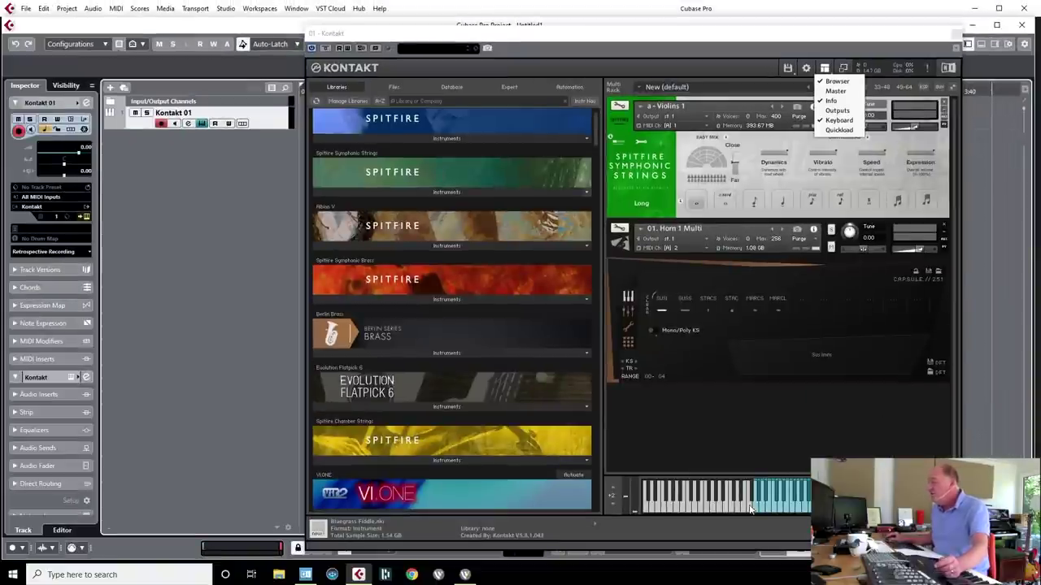
click(811, 303)
click(812, 303)
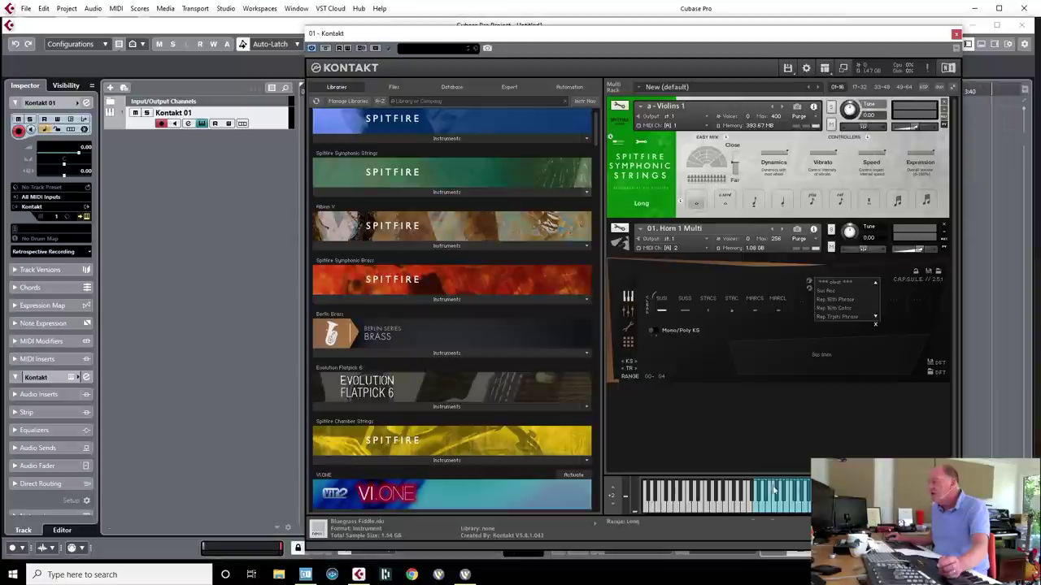
click(787, 225)
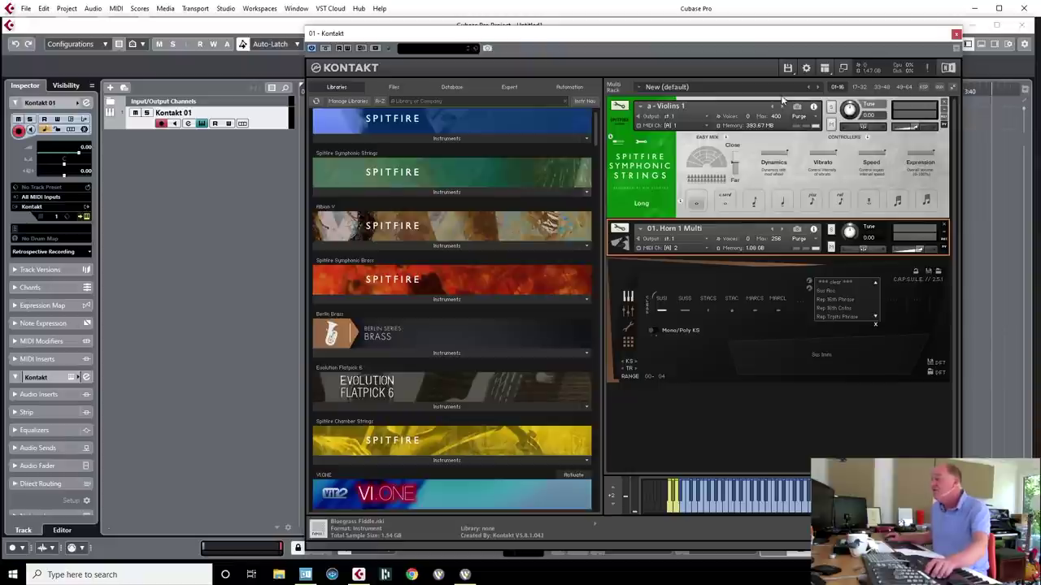
Step: Show the Outputs section below the rack and hide it again
click(824, 67)
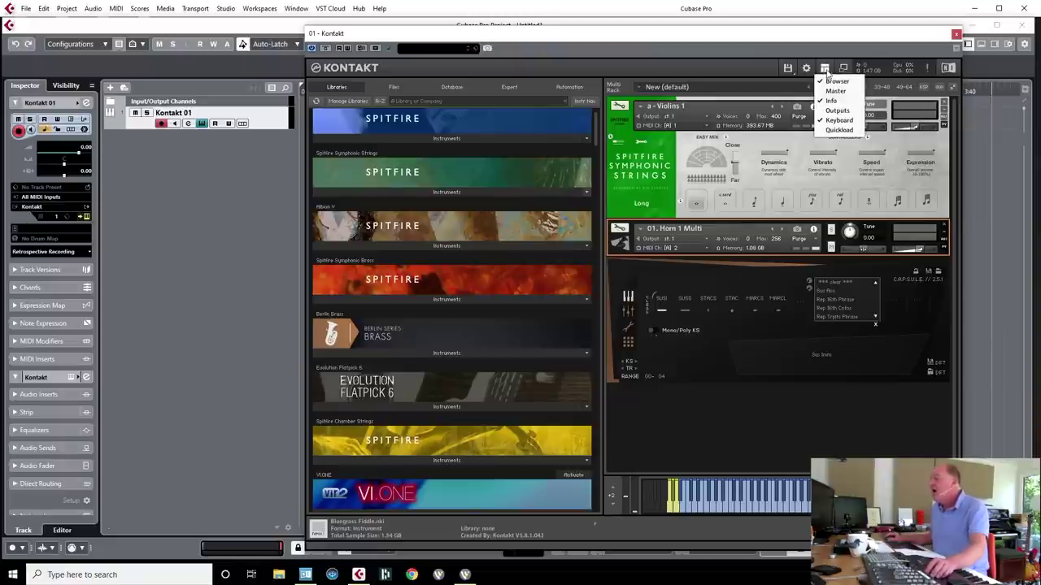
click(837, 111)
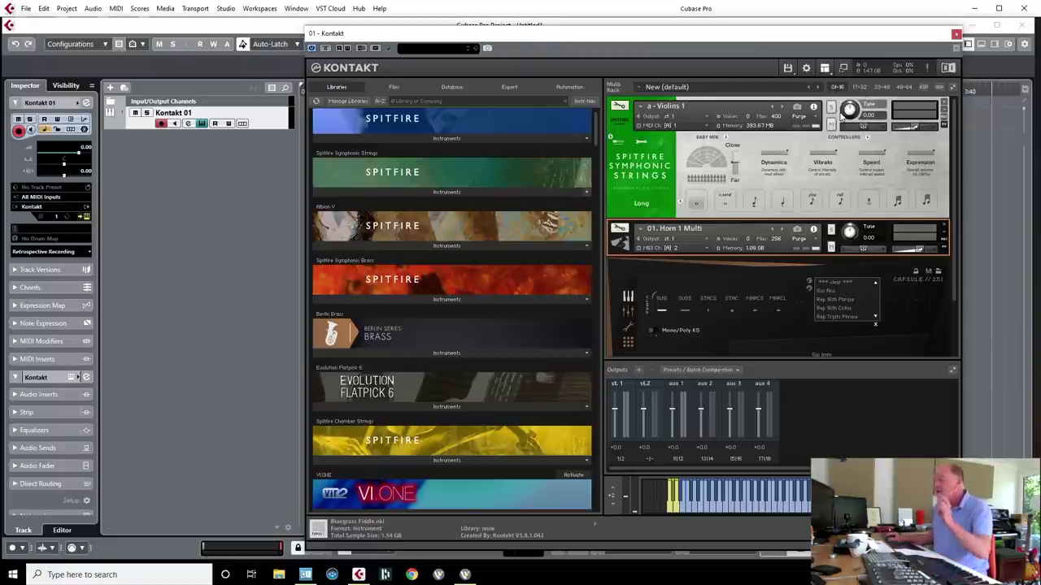
click(824, 67)
click(837, 110)
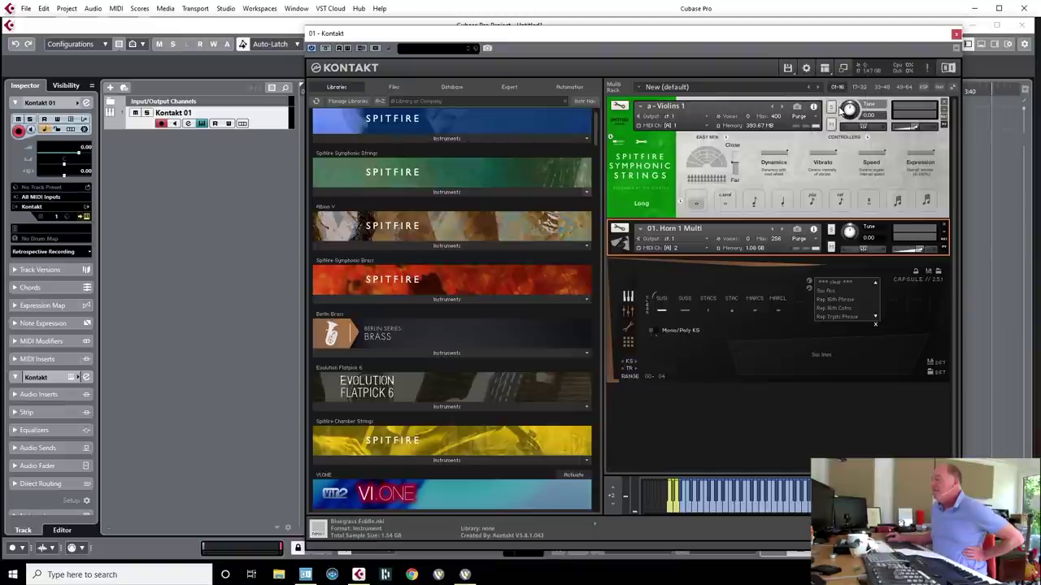
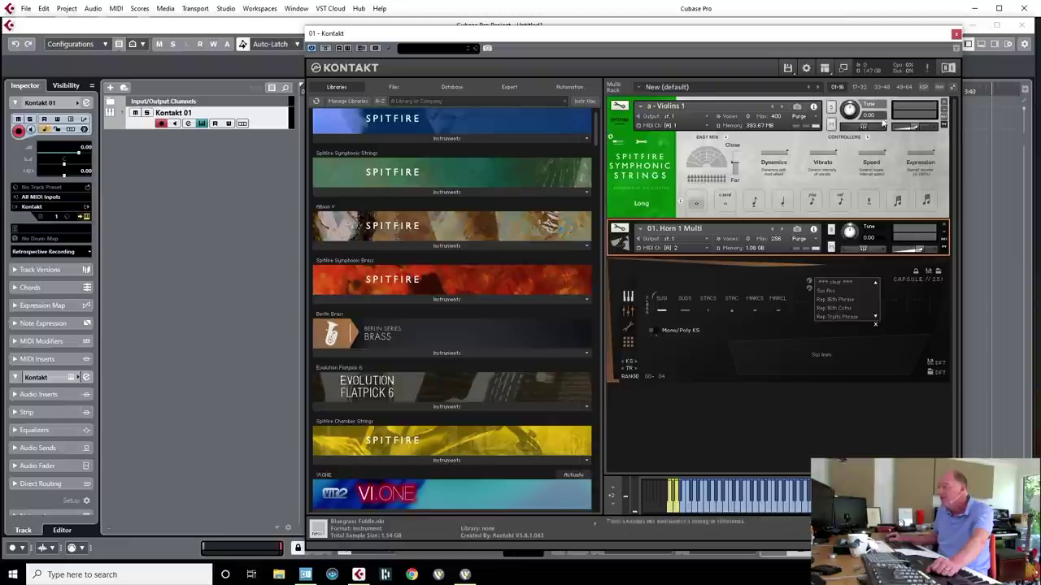
Step: Toggle the performance view of the Violins 1 instrument off and back on
click(944, 125)
click(944, 126)
click(944, 126)
click(944, 126)
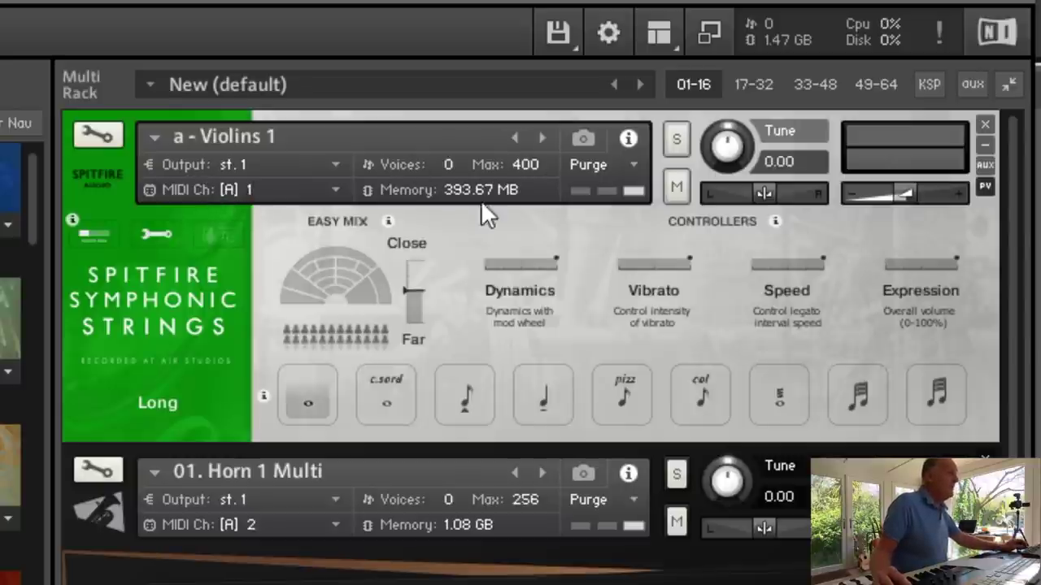
Step: Look through the MIDI channel options for Violins 1, including Port A and Port B, and close the list without choosing
click(334, 189)
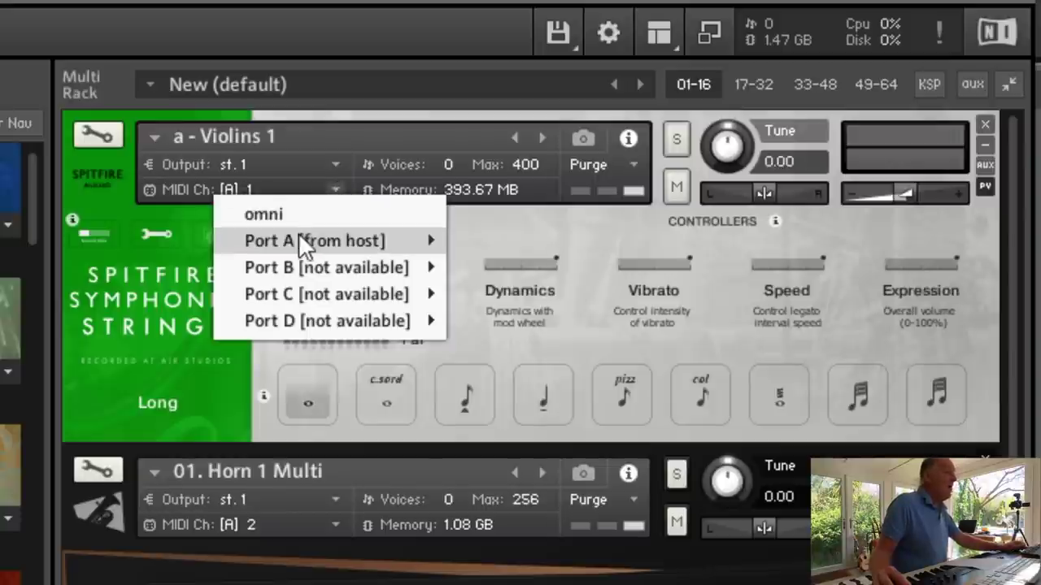
mouse_move(441, 236)
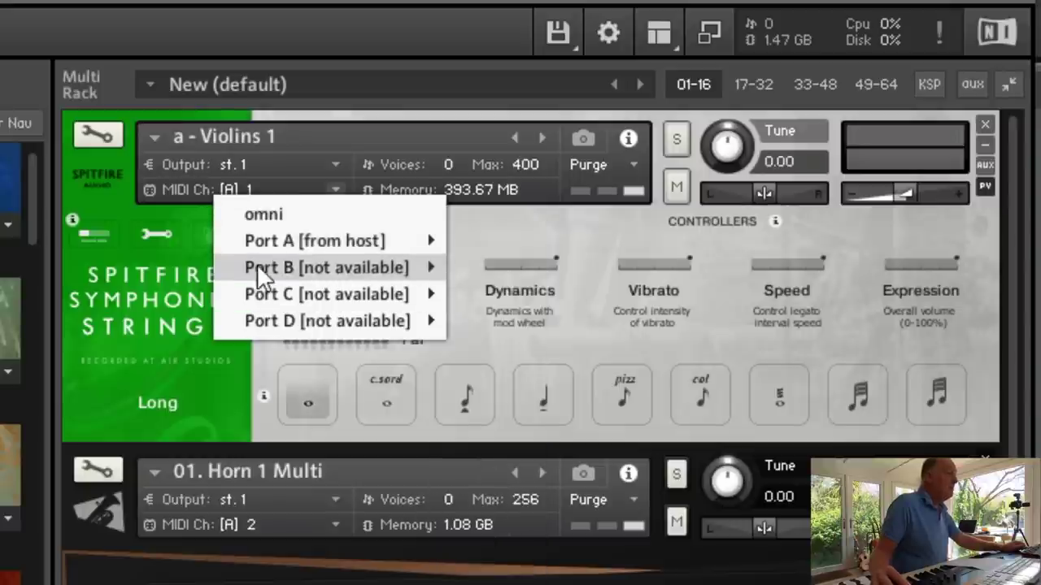
mouse_move(358, 238)
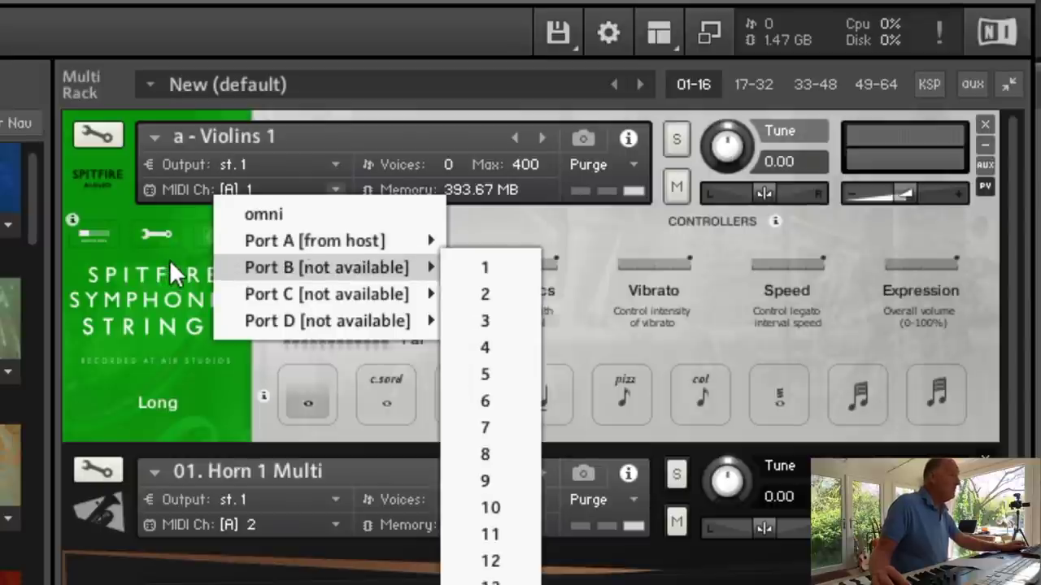
click(167, 310)
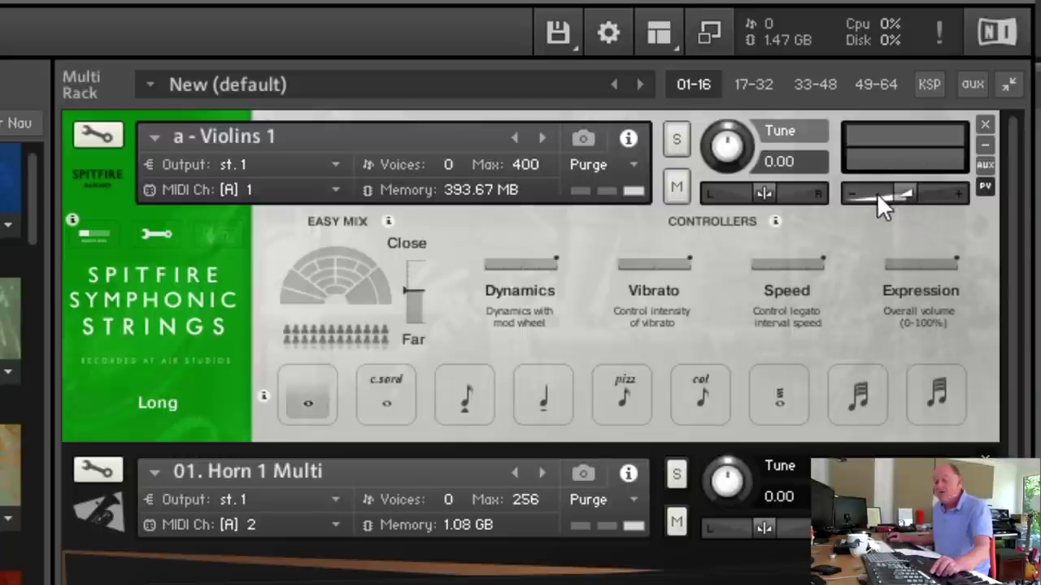
Step: Raise the volume of the Violins 1 instrument slightly and try out its Tune knob
drag(871, 193, 876, 187)
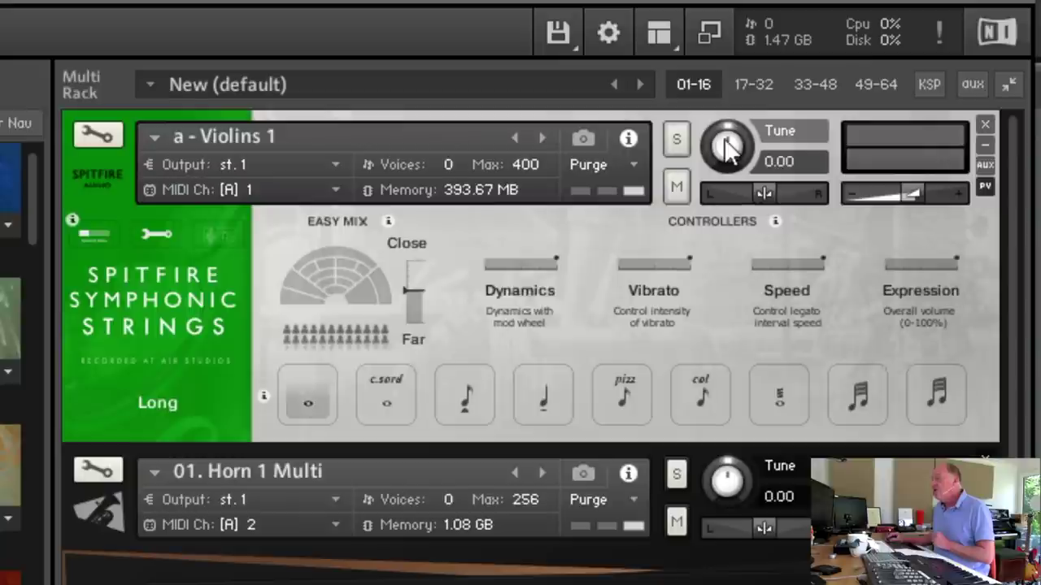
mouse_move(722, 153)
mouse_down()
mouse_move(723, 138)
mouse_move(722, 155)
mouse_up()
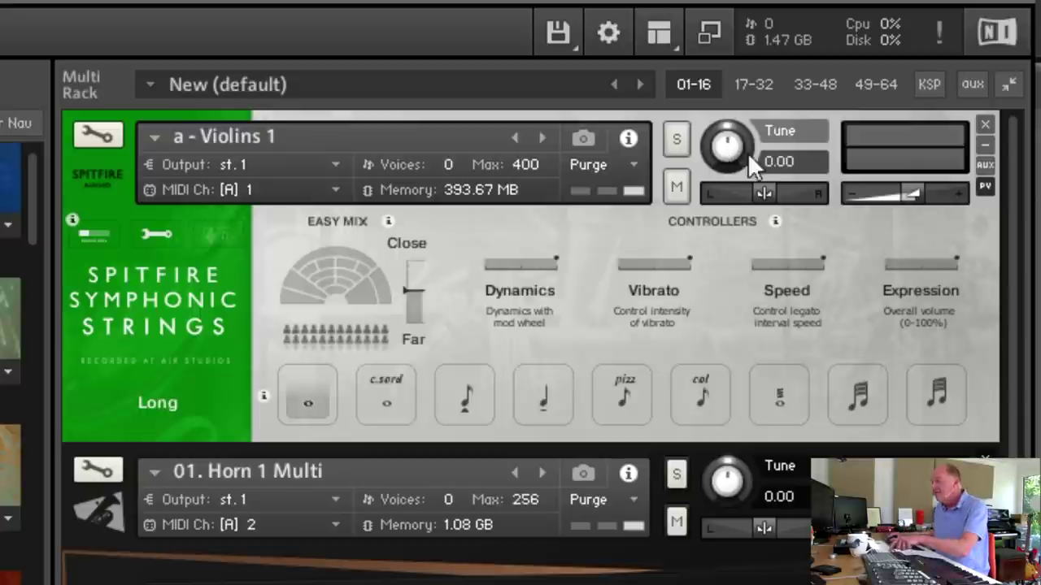
drag(724, 148, 748, 135)
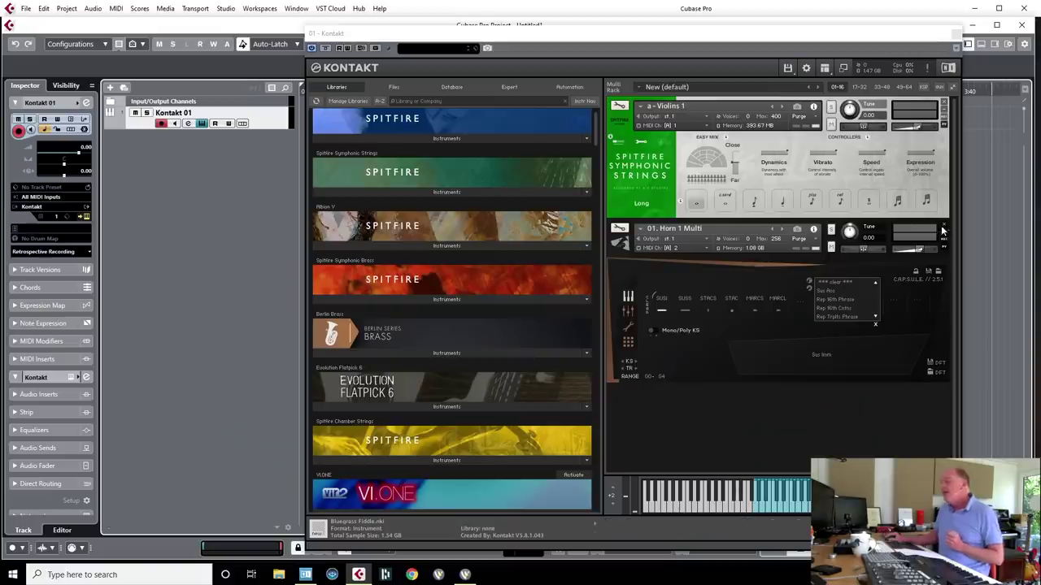
Step: Remove the Horn 1 Multi instrument from the rack without saving its changes
click(944, 228)
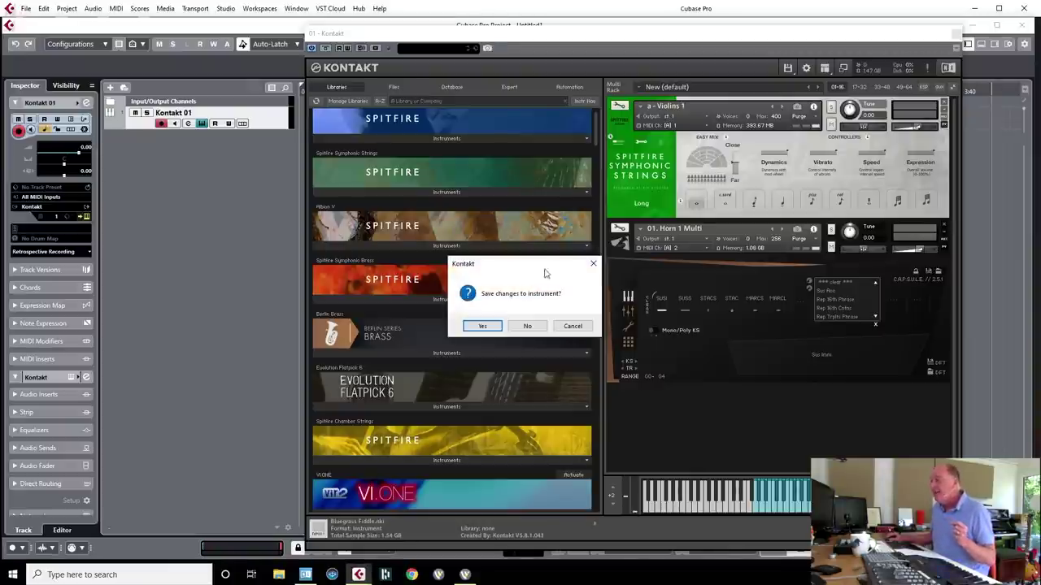
click(527, 325)
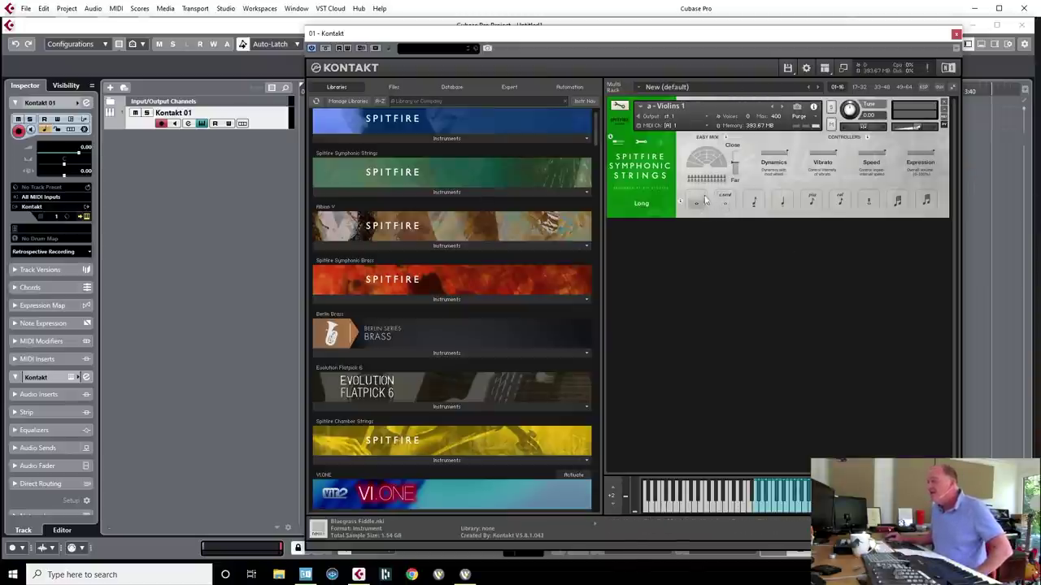
Step: Load a second Violins 1 from the Spitfire Symphonic Strings library and switch it to the Pizzicato articulation
mouse_move(713, 202)
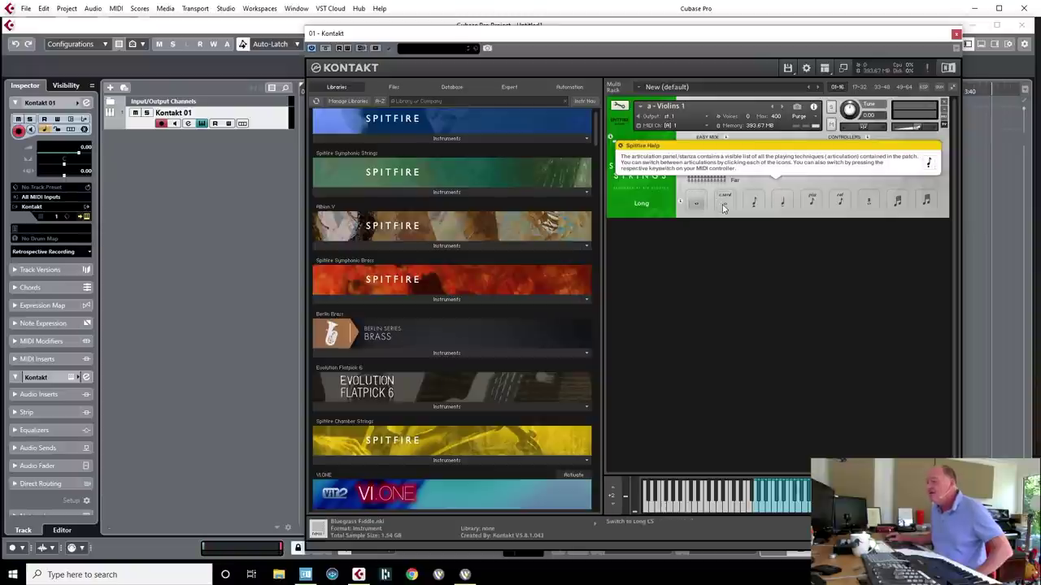
click(505, 193)
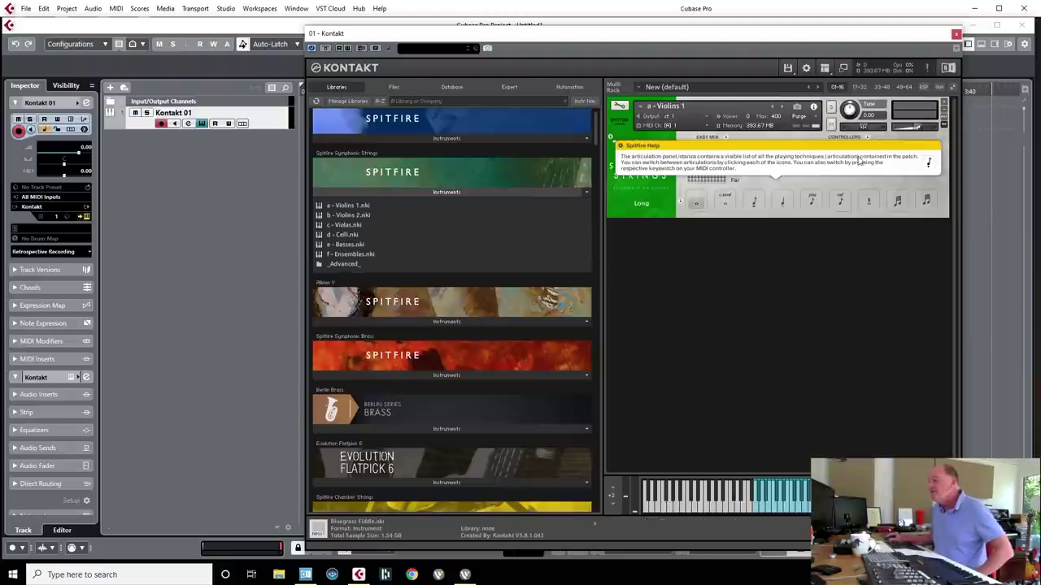
double_click(349, 204)
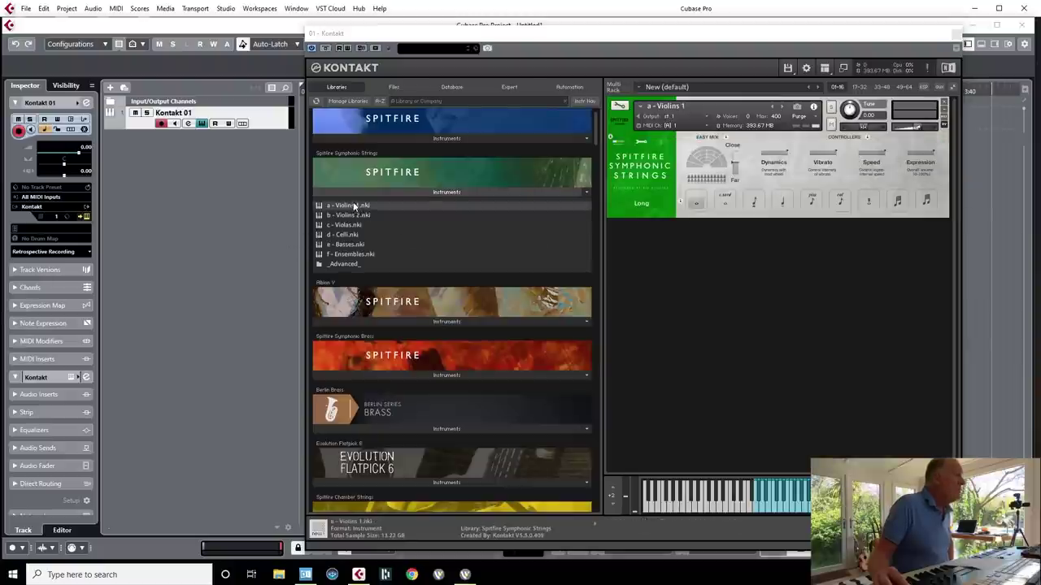
click(784, 321)
click(811, 323)
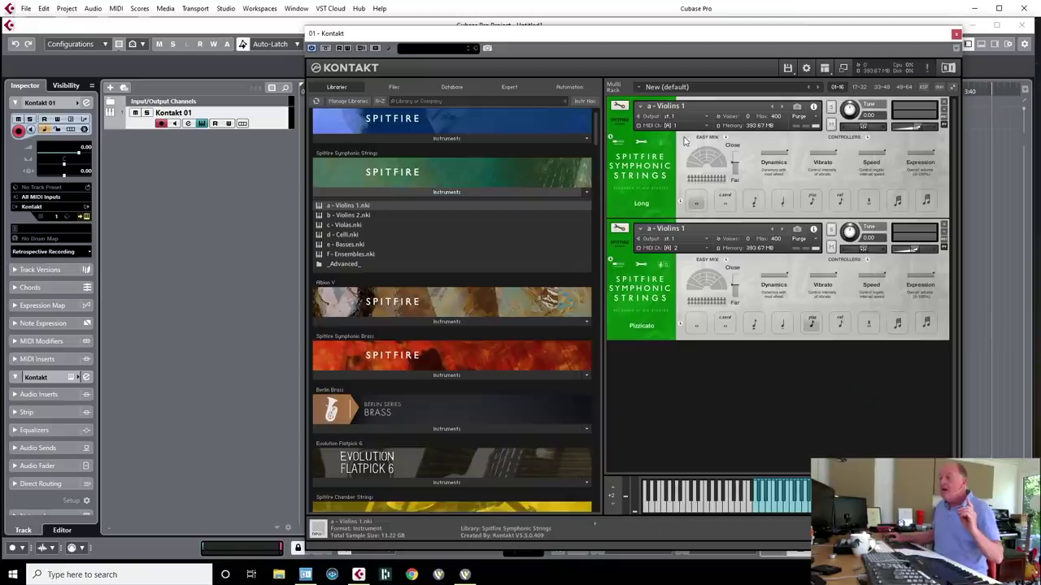
Step: Add Violas, Celli and Basses from the Spitfire Symphonic Strings library to the rack, dismissing the help bubble
click(354, 226)
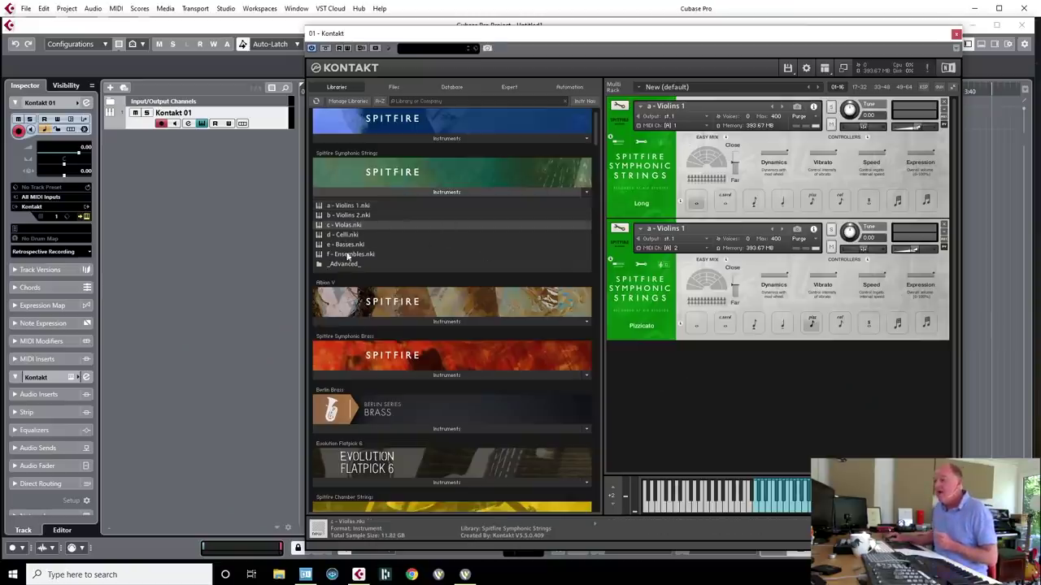
double_click(350, 226)
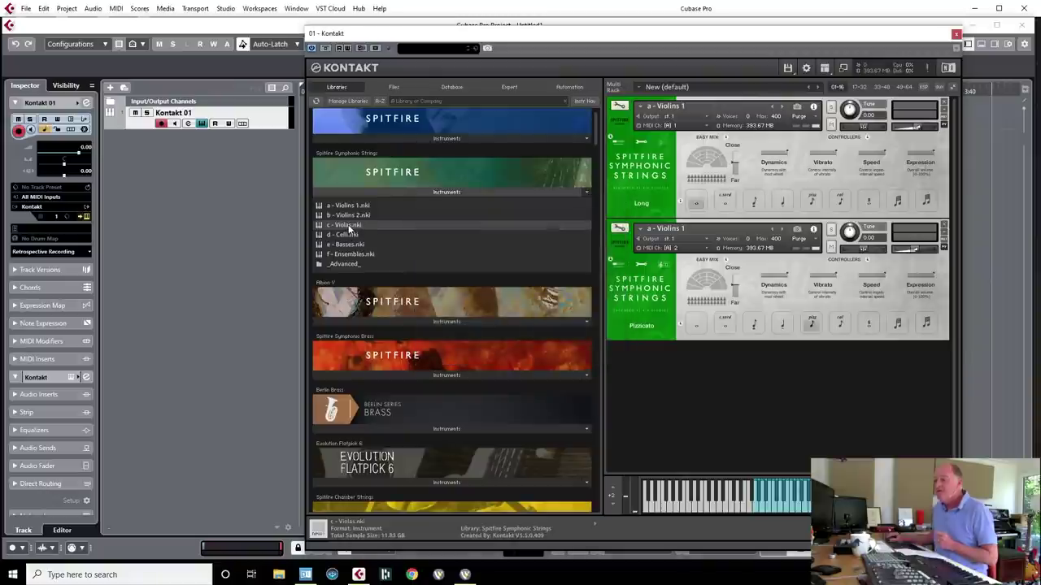
click(351, 235)
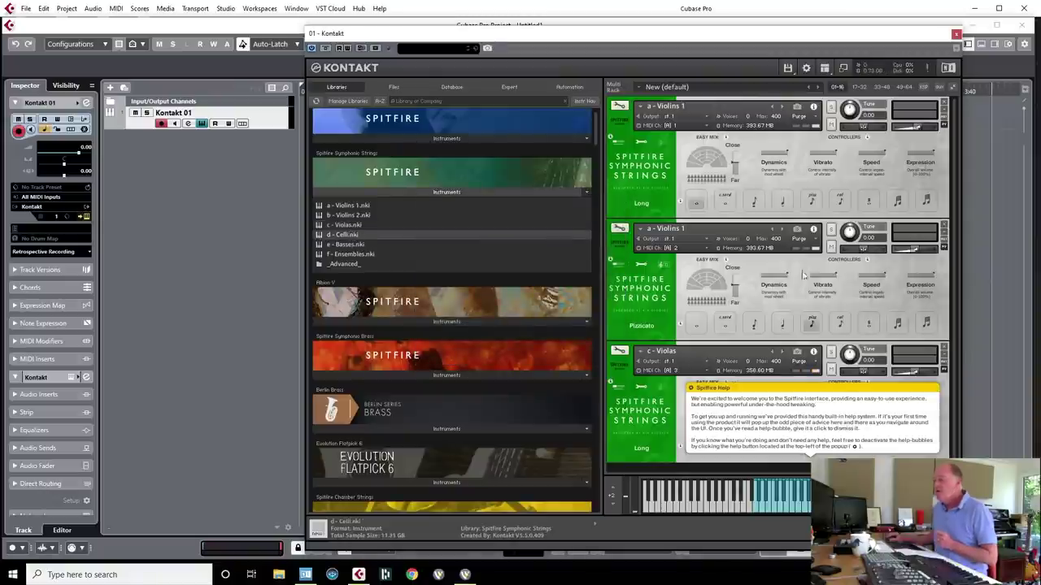
click(776, 423)
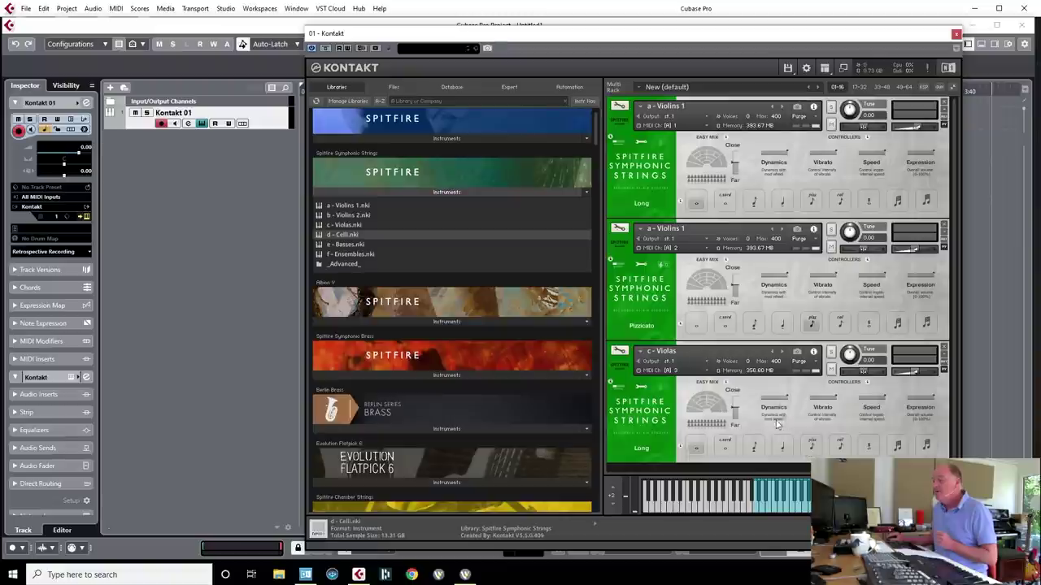
double_click(345, 234)
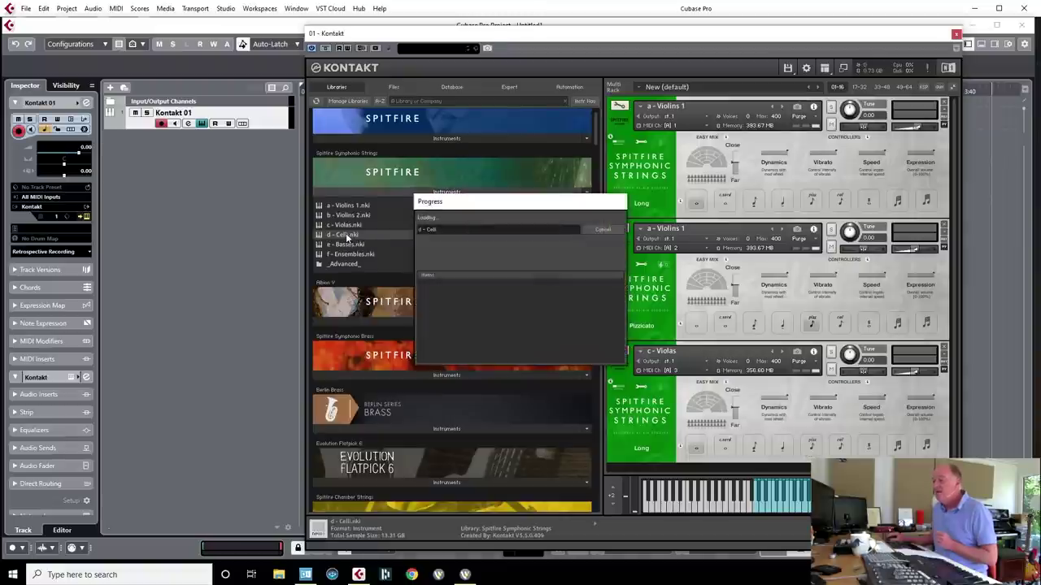
click(349, 245)
double_click(349, 245)
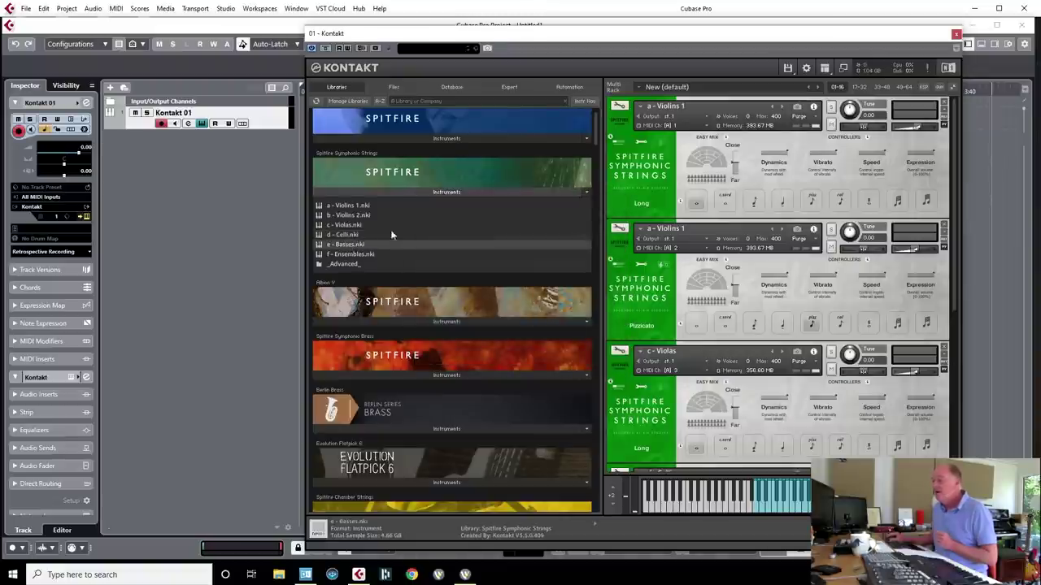
Step: Toggle the rack between minimized and full view, leaving all instruments collapsed to single-line headers
click(953, 87)
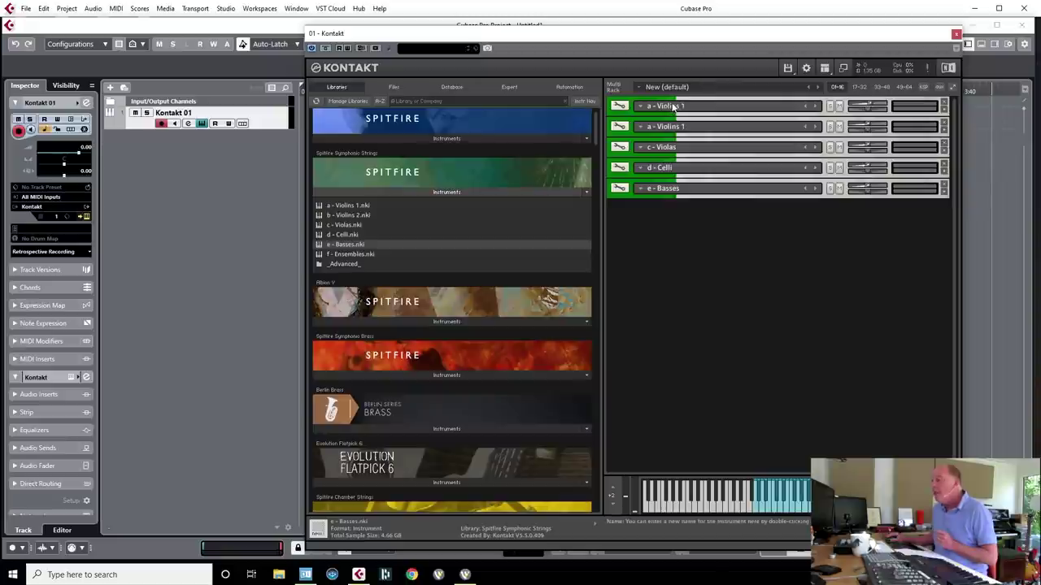
click(953, 86)
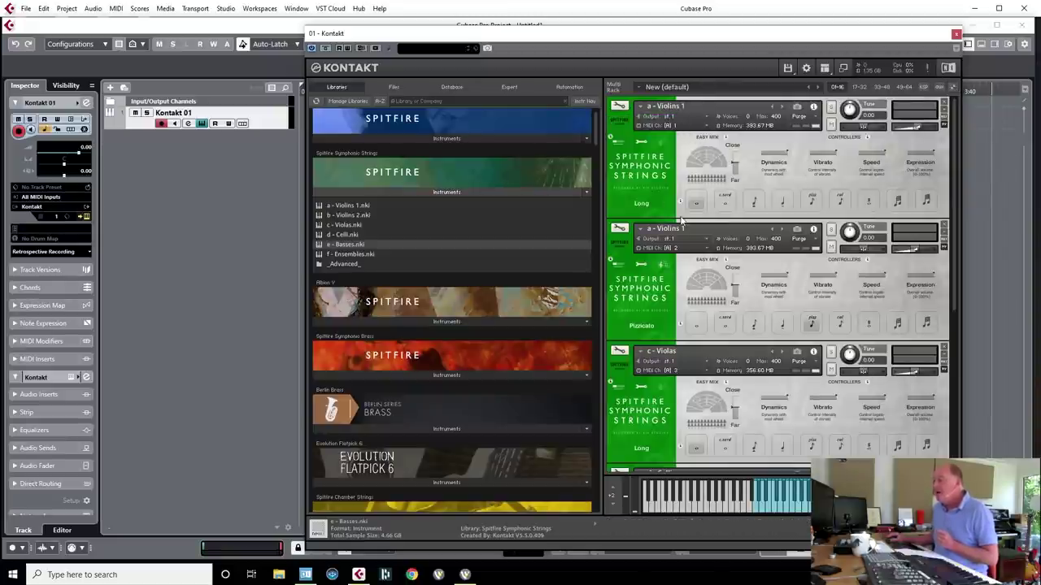
click(953, 87)
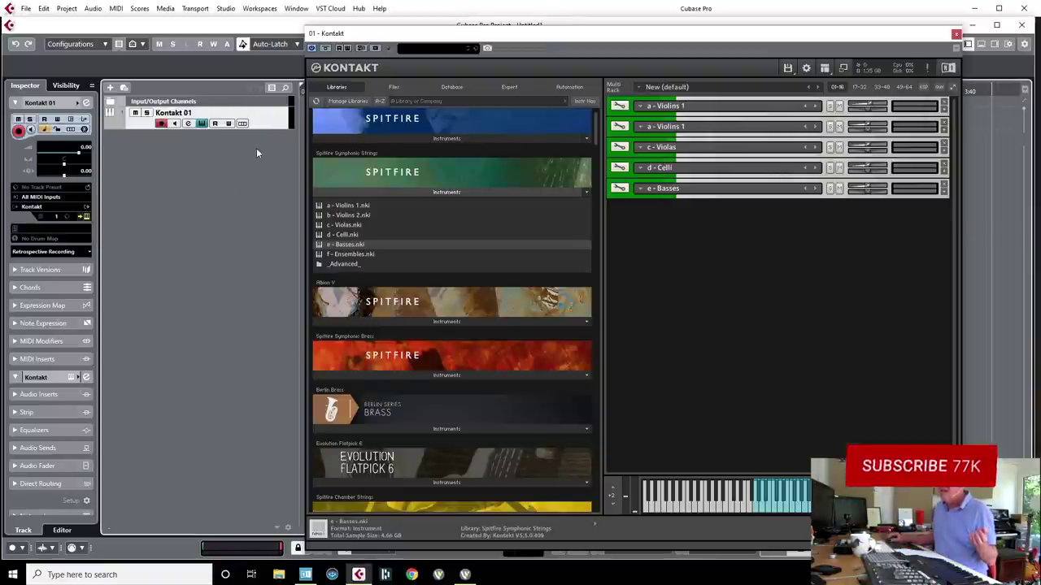
Step: Add six MIDI tracks, K 6 to K 11, below the Kontakt 01 track in the Cubase project
right_click(269, 117)
mouse_move(374, 124)
click(487, 145)
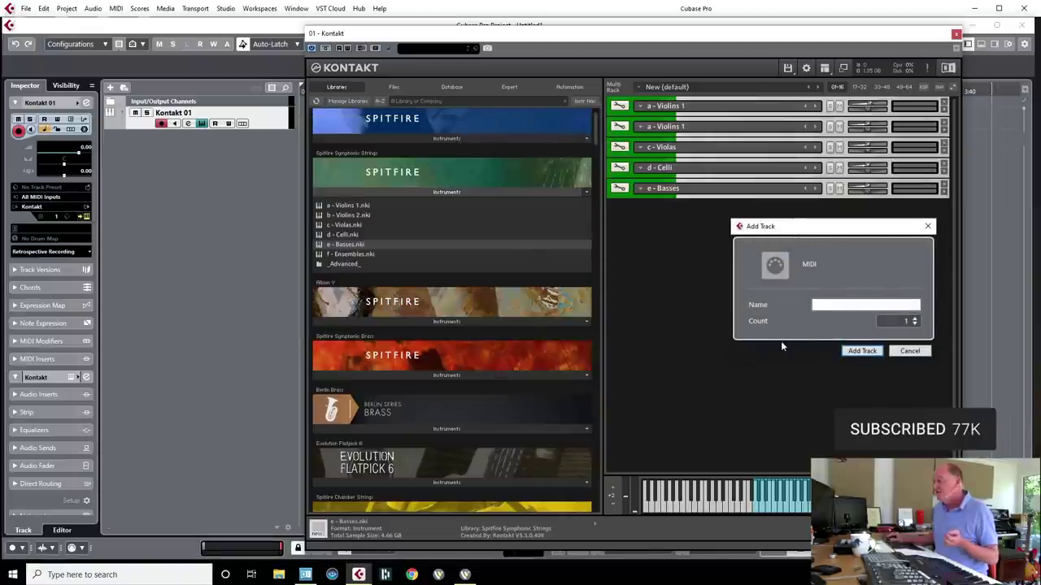
text(K6)
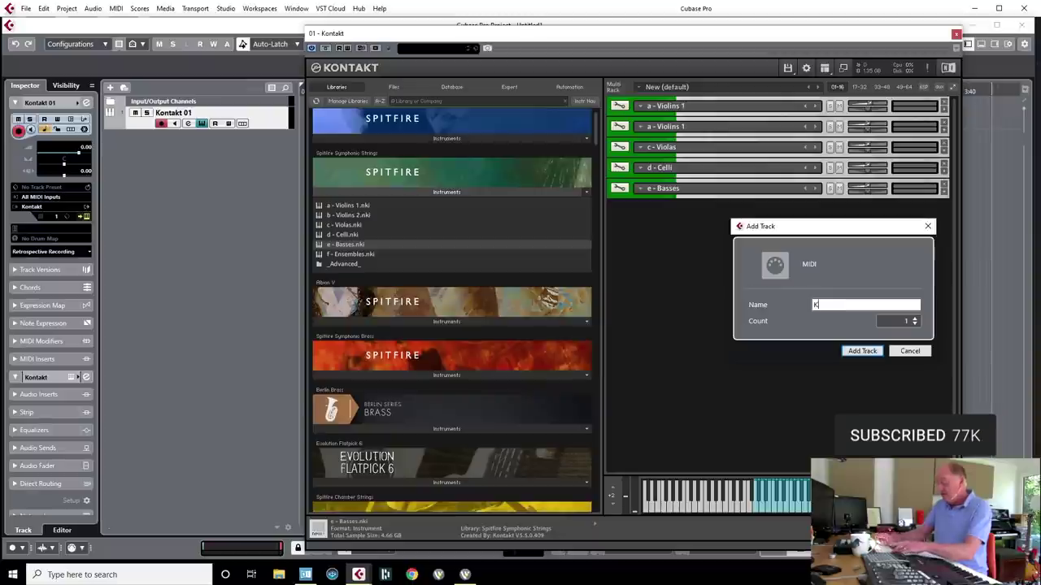
click(914, 319)
click(914, 318)
click(915, 319)
click(916, 319)
click(871, 351)
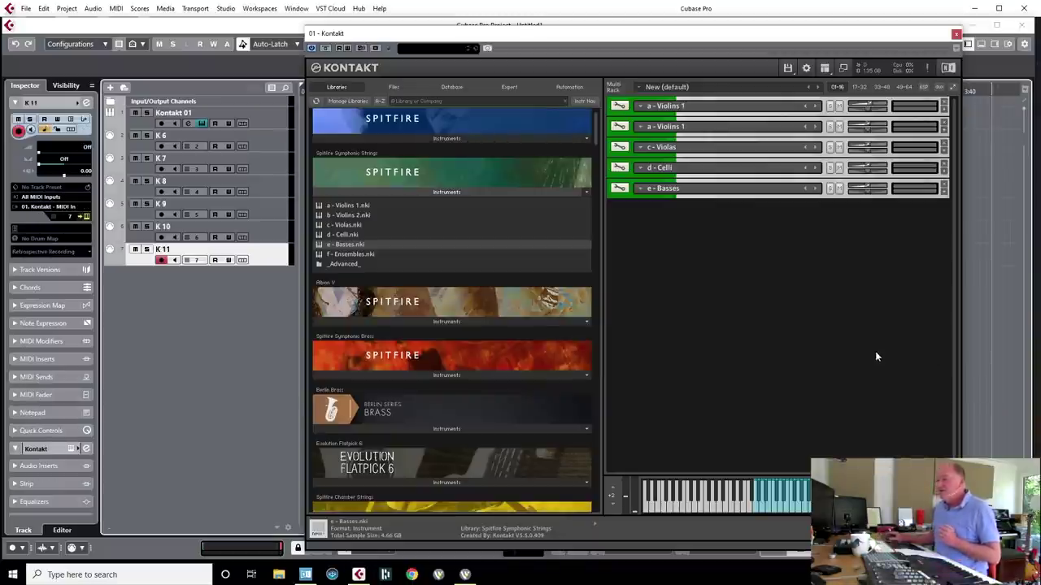
Step: Select the Kontakt 01 track and the MIDI tracks K 6 to K 11 one after another to audition the rack instruments
click(260, 122)
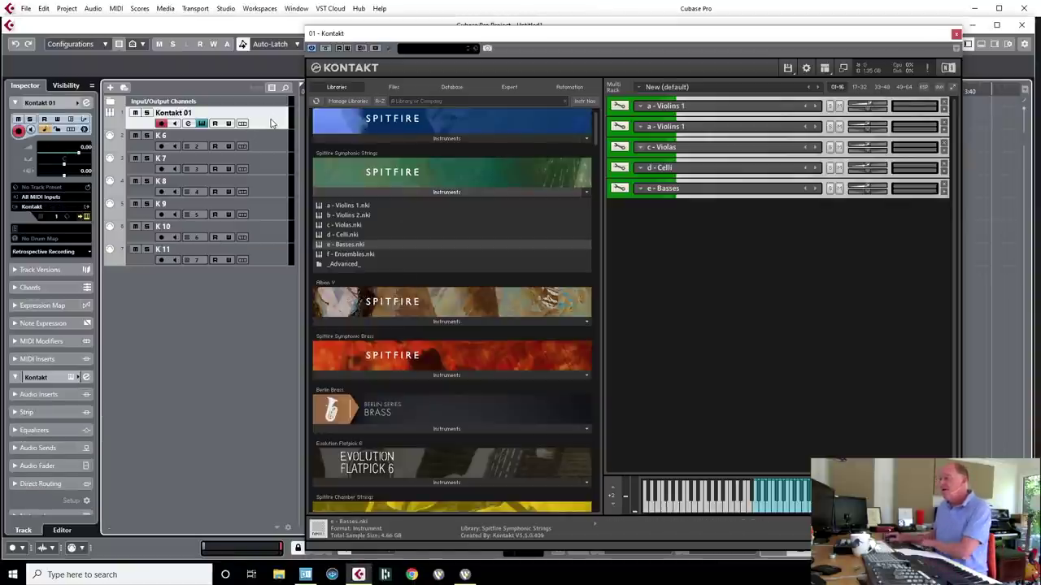
click(267, 138)
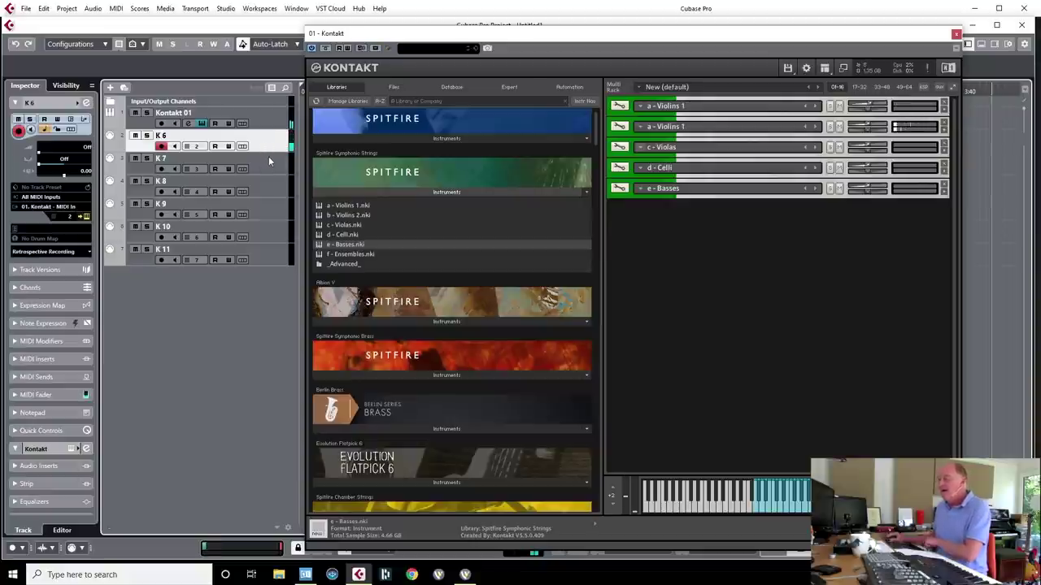
click(267, 163)
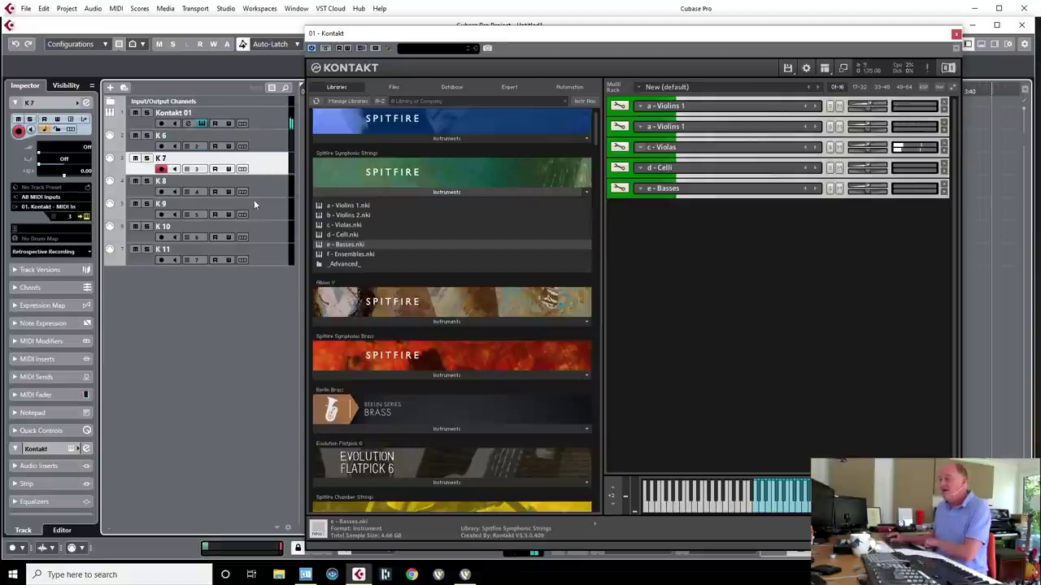
click(254, 199)
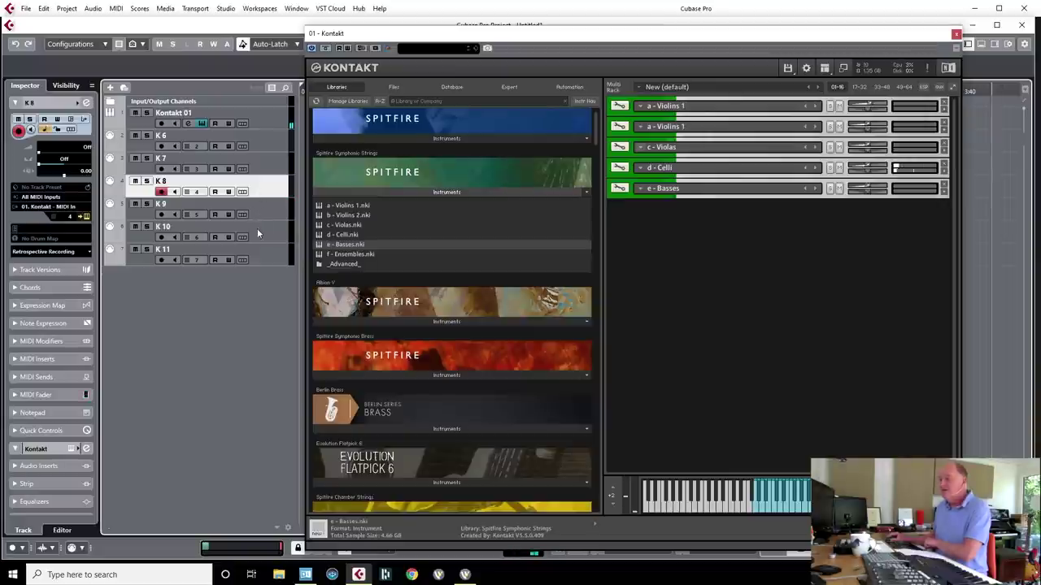
click(271, 214)
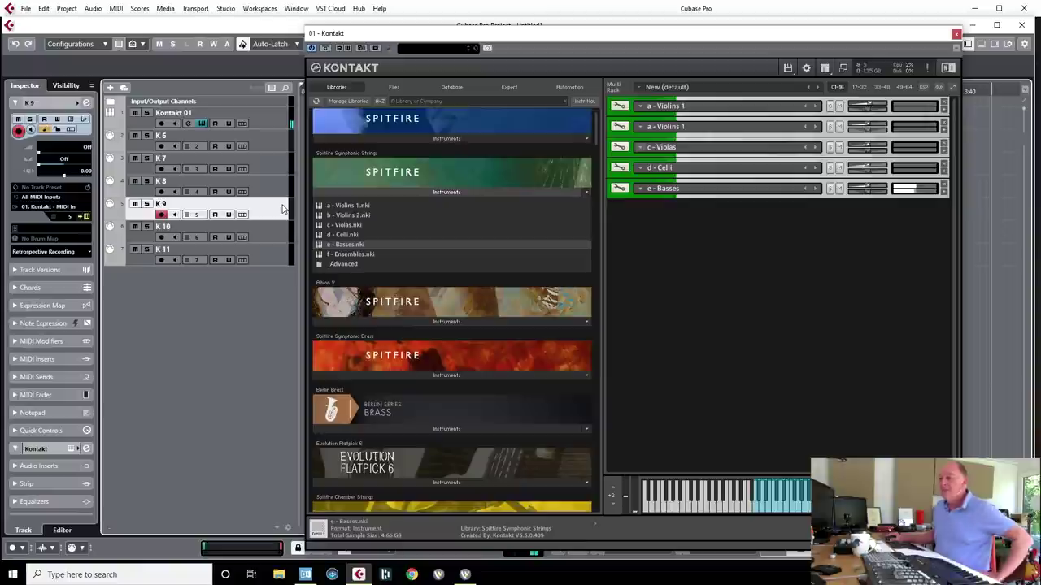
click(271, 234)
click(262, 257)
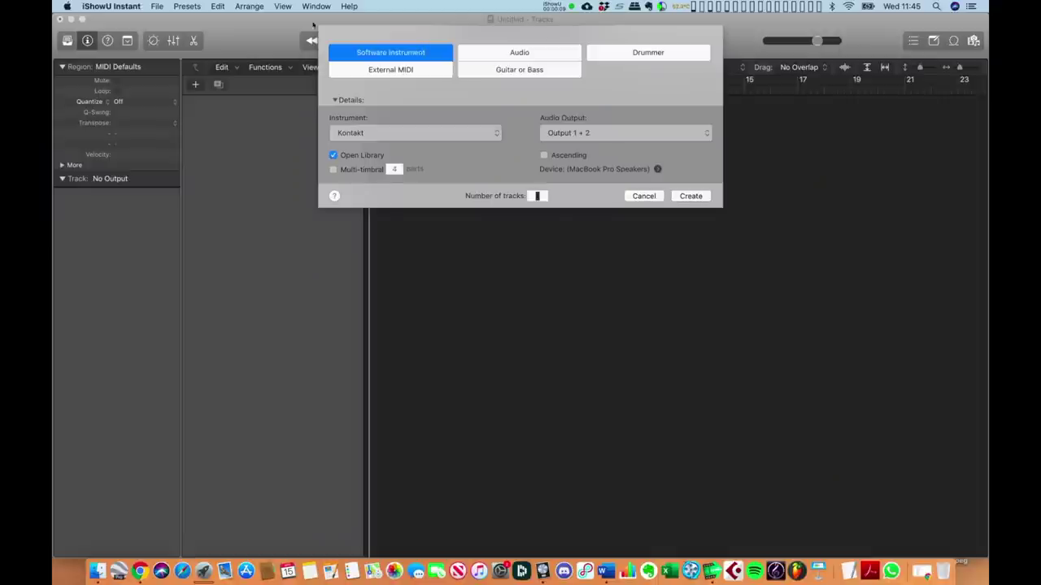
Step: In Logic Pro X, create one software instrument track with Kontakt as Multi-Output (16xStereo) and switch Musical Typing to the piano keyboard view
click(467, 139)
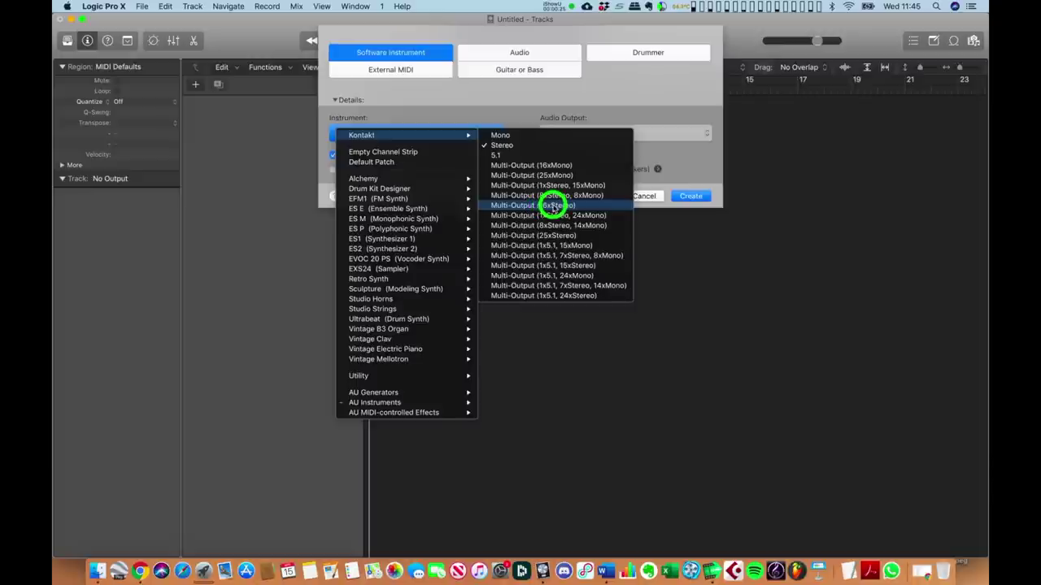
click(553, 206)
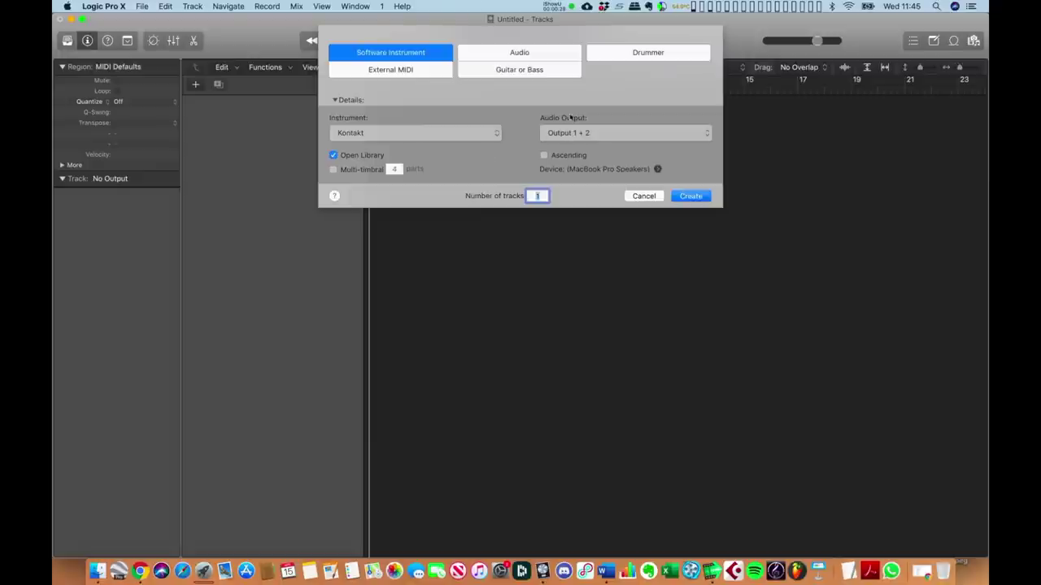
click(683, 197)
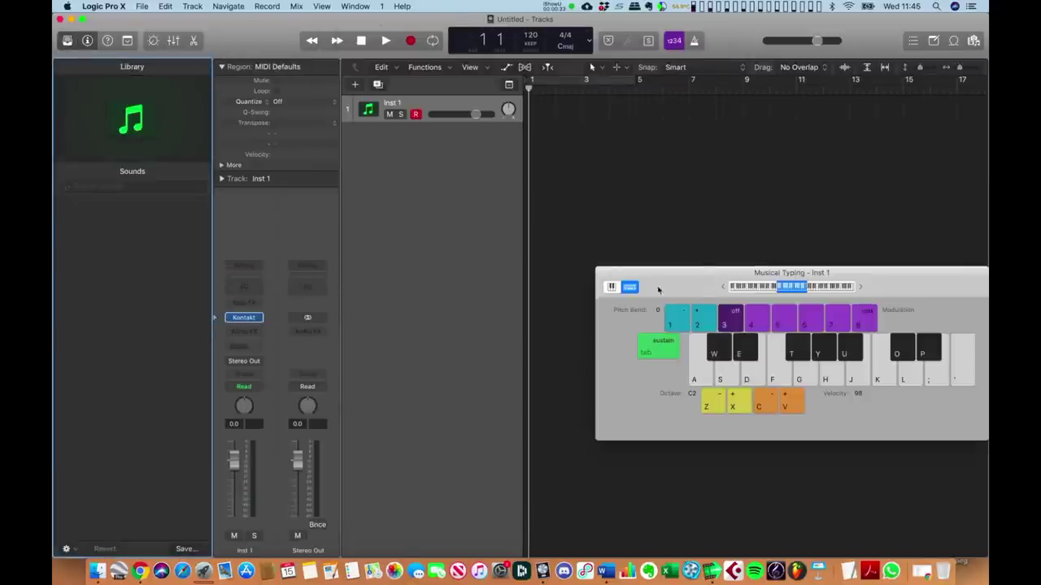
click(611, 286)
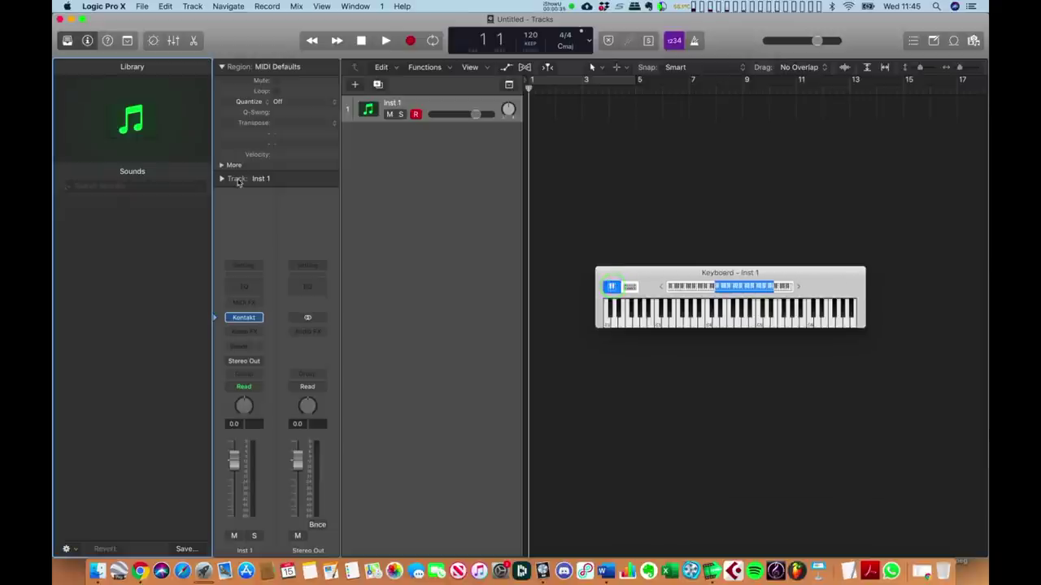
Step: Open Kontakt on Inst 1 and load Violins 1, Violins 2, Violas, Celli and Basses from Spitfire Symphonic Strings
click(243, 318)
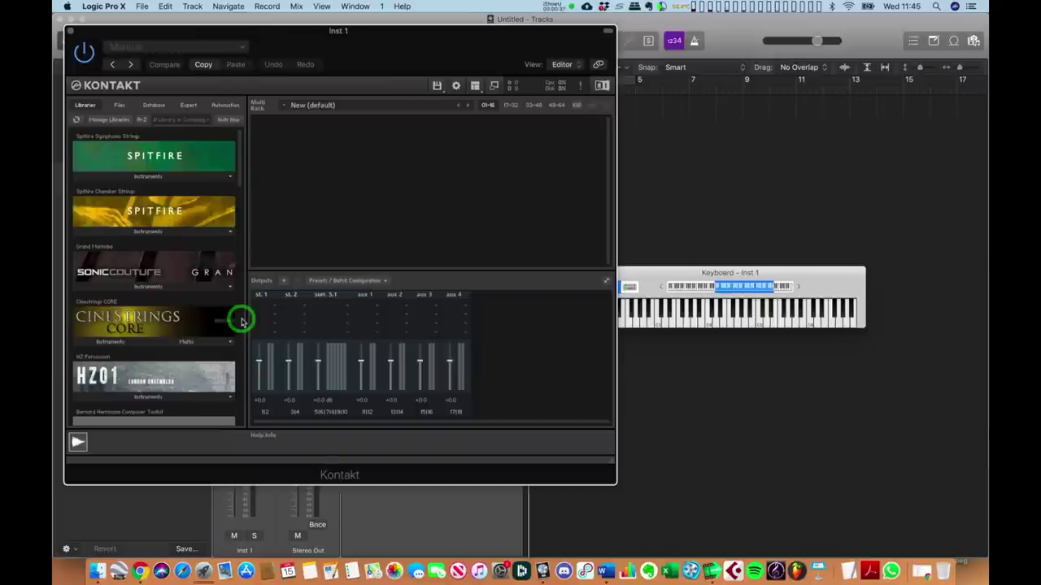
drag(248, 30, 529, 32)
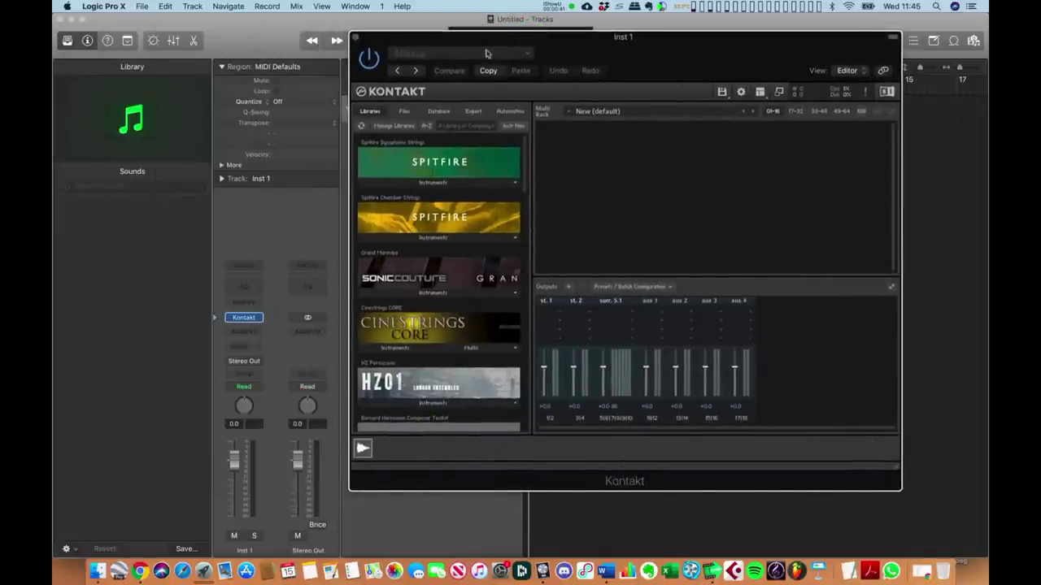
click(444, 182)
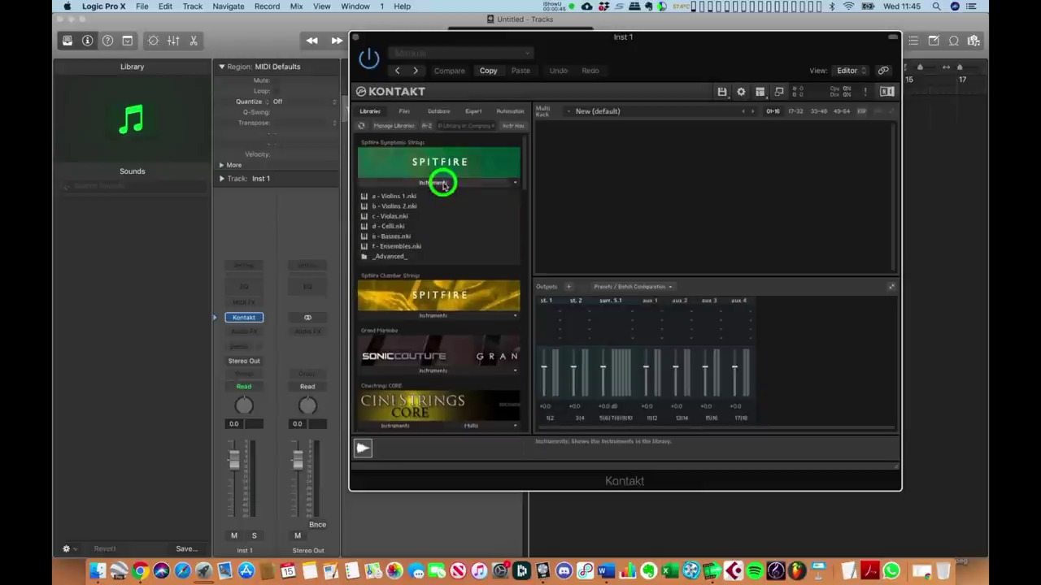
double_click(388, 198)
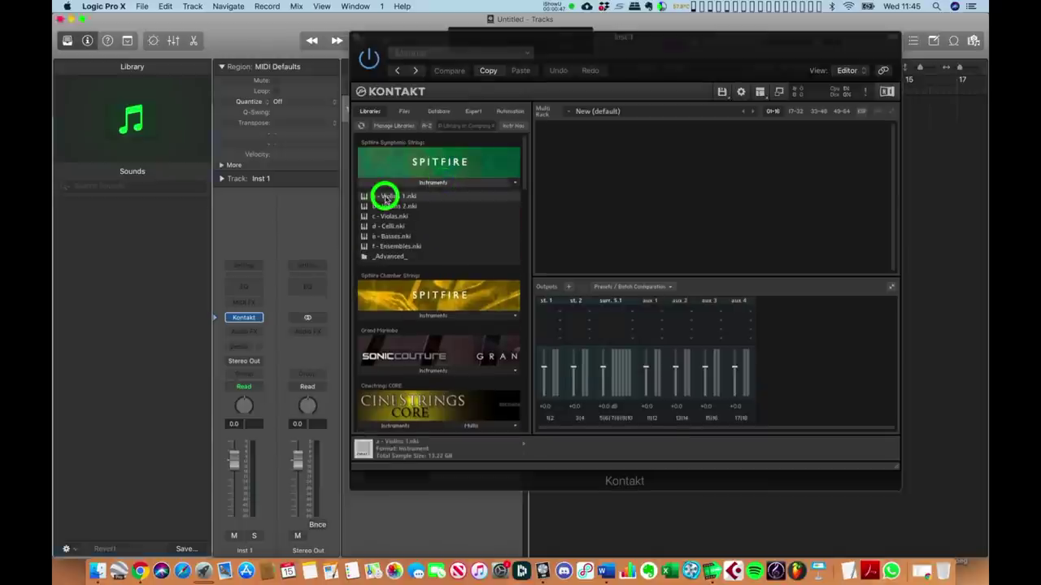
double_click(396, 207)
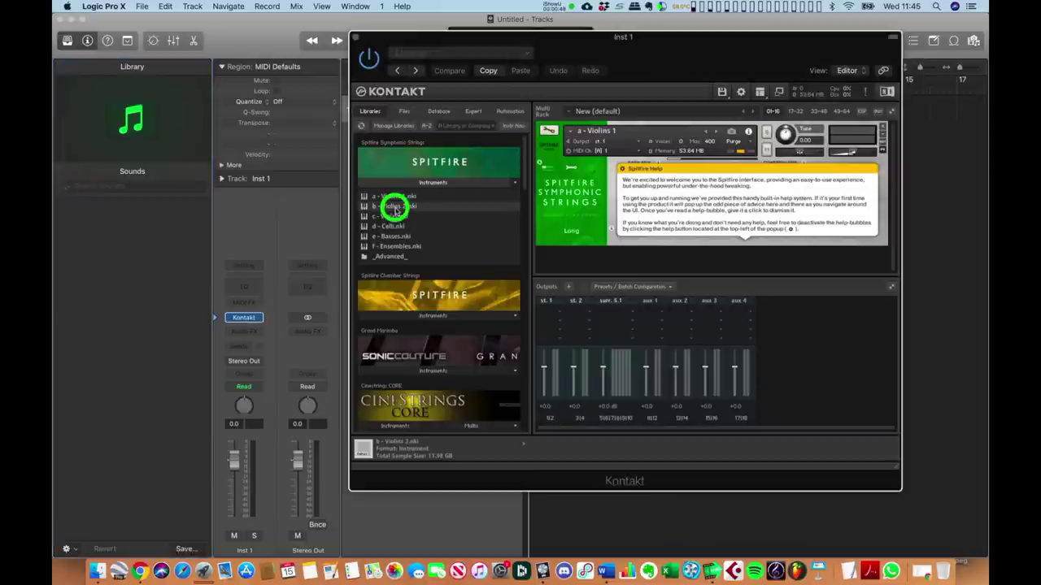
double_click(394, 216)
double_click(390, 226)
double_click(392, 236)
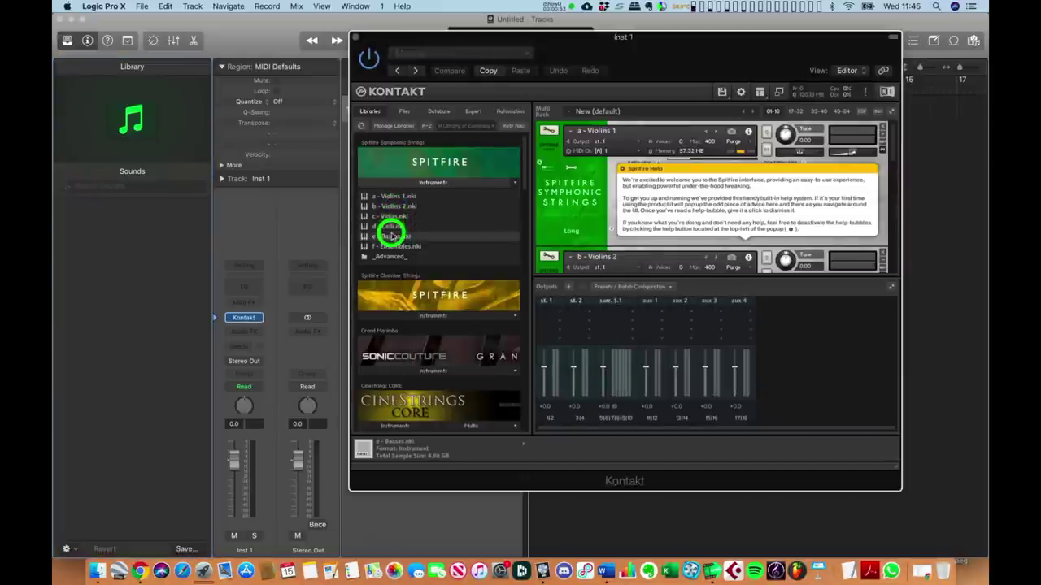
Step: Minimize all instrument headers in the Kontakt rack, expand them briefly to look through the instruments, and leave them minimized
click(892, 114)
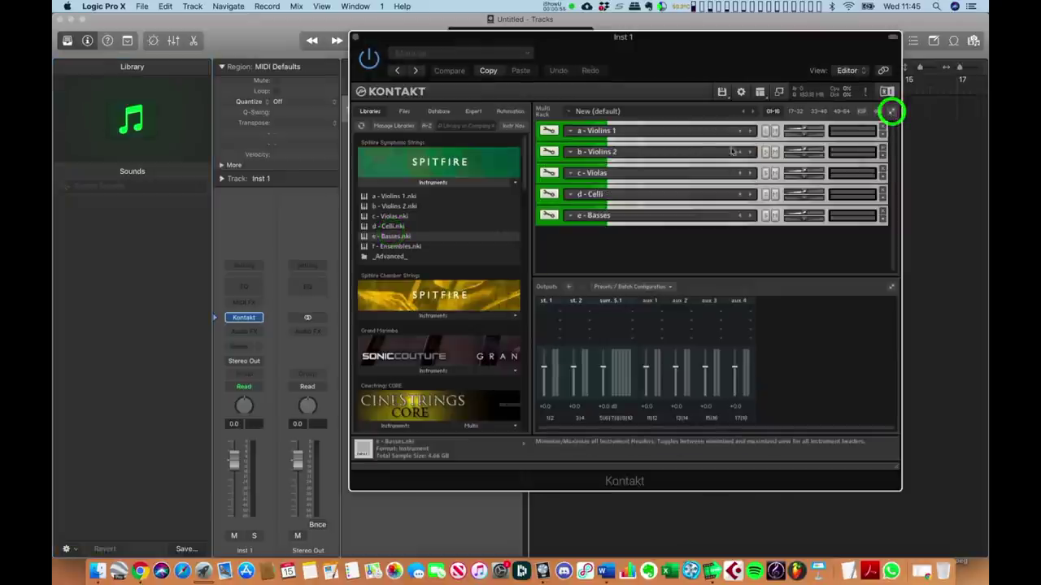
click(892, 111)
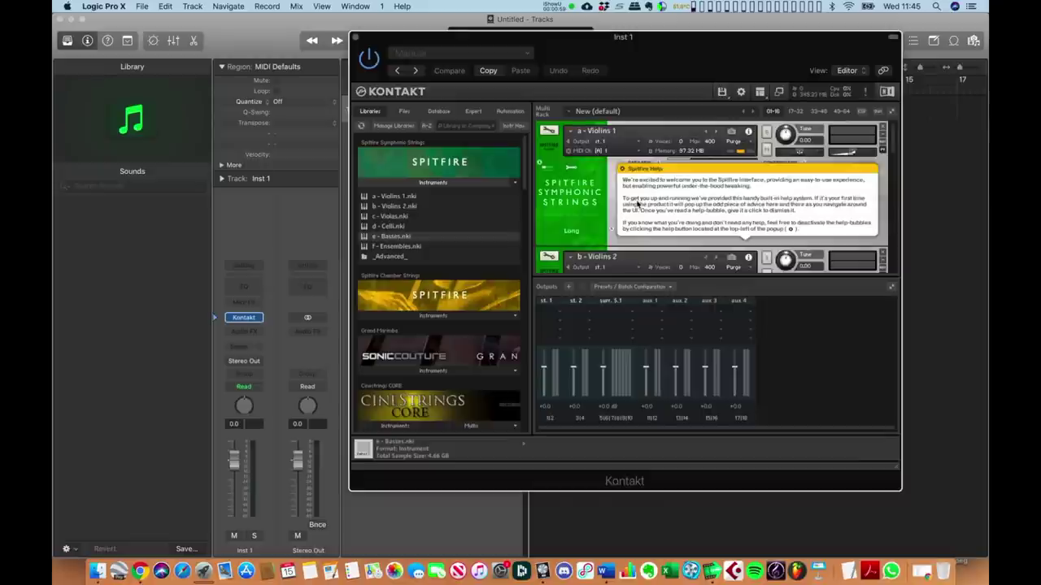
scroll(667, 207, down, 3)
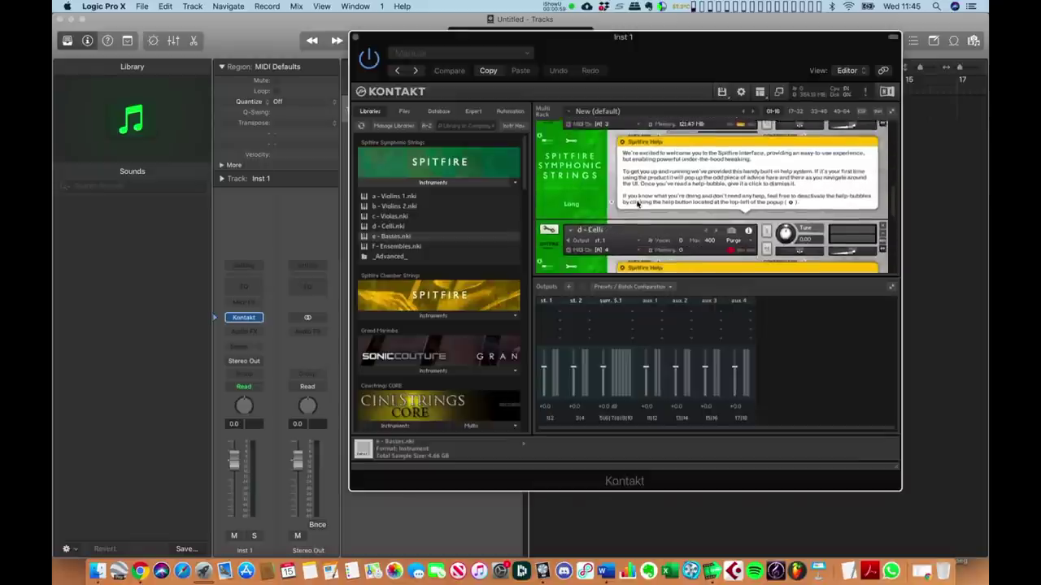
click(892, 113)
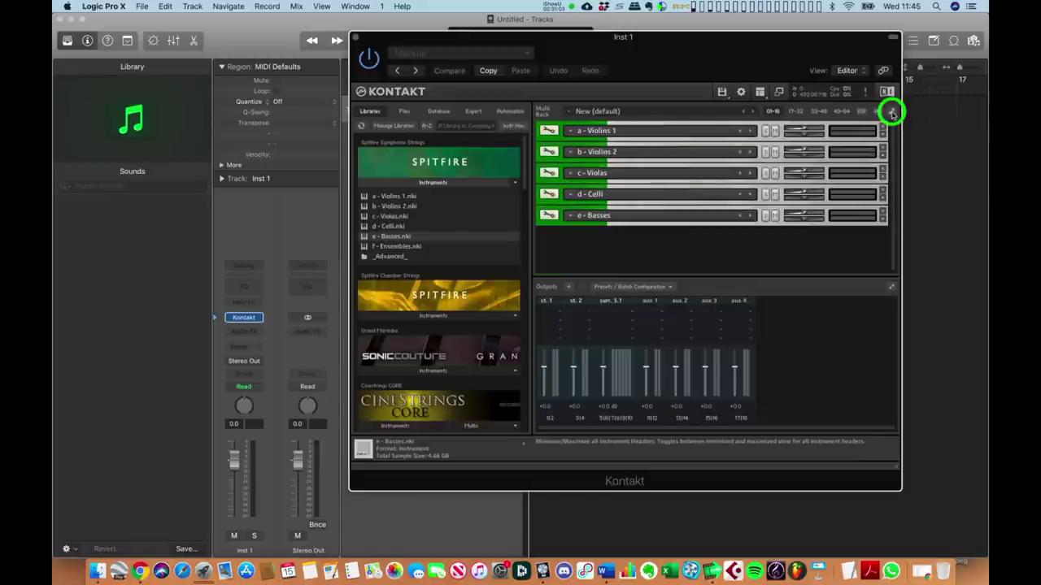
Step: Move the Kontakt window aside, show the mixer and add six auxiliary channel strips, Aux 1 to Aux 6, to Inst 1
click(274, 24)
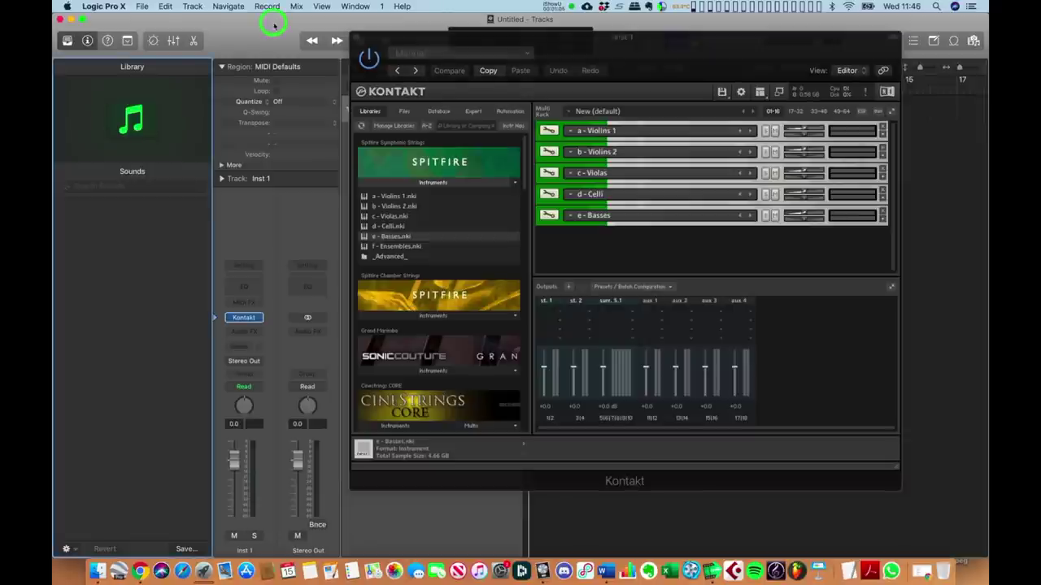
drag(389, 41, 806, 168)
click(378, 194)
key(x)
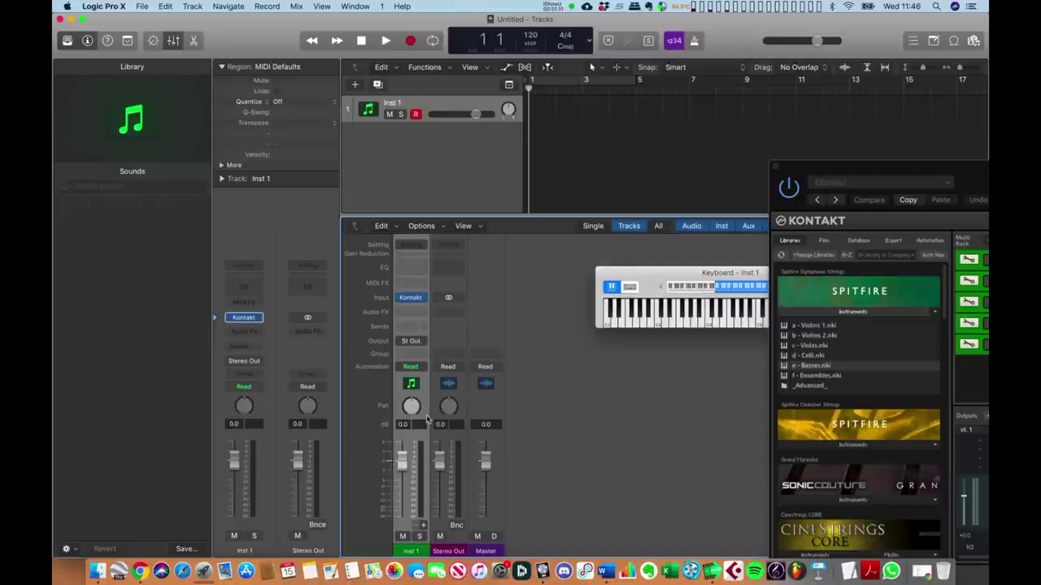
click(422, 527)
click(422, 528)
click(422, 527)
click(422, 528)
click(422, 528)
click(422, 528)
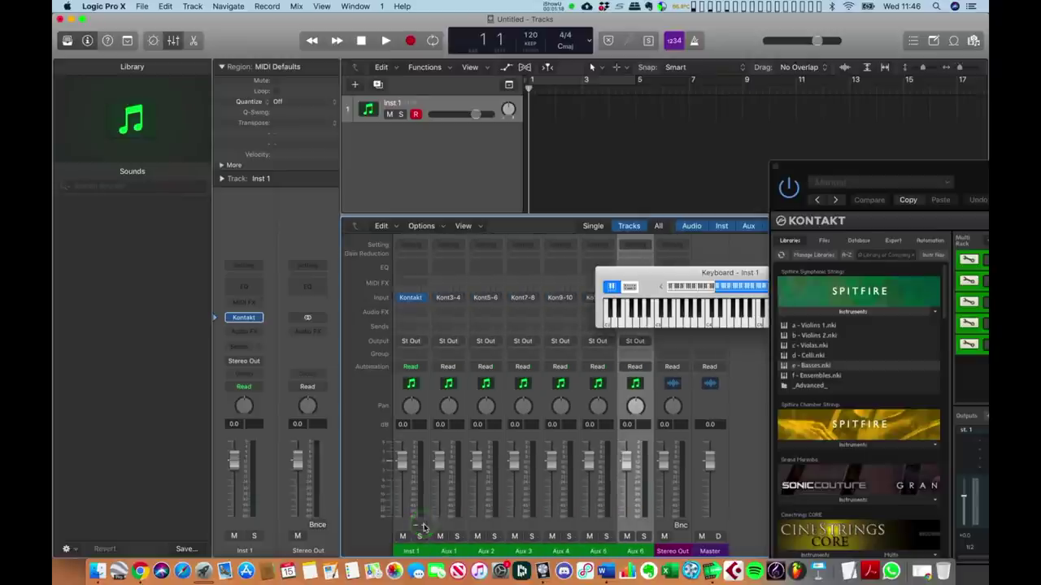
Step: Move the on-screen keyboard clear of the mixer and close the Kontakt window
drag(640, 267, 705, 26)
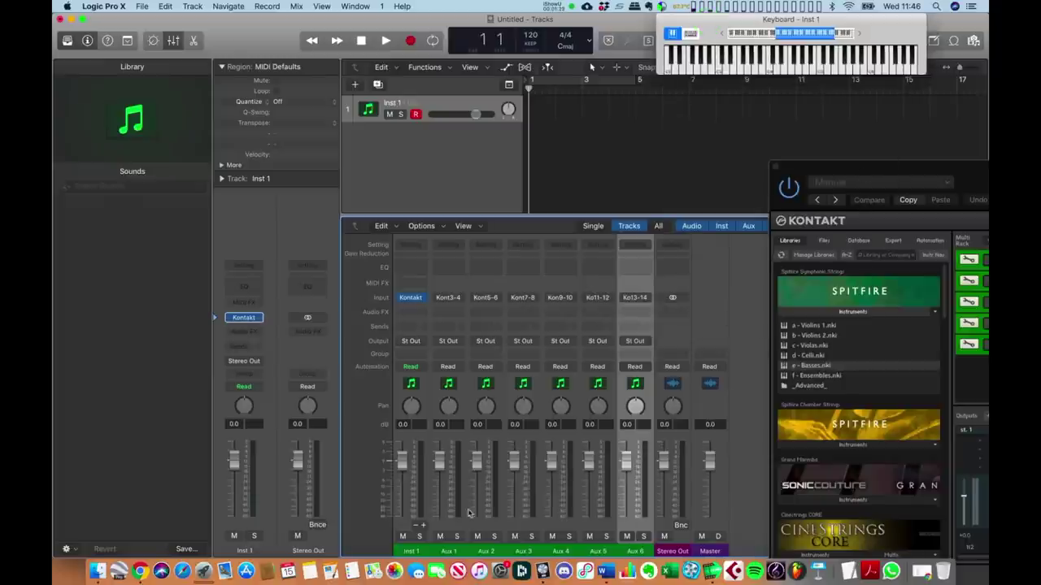
mouse_move(895, 169)
mouse_down()
mouse_move(850, 147)
mouse_move(887, 150)
mouse_up()
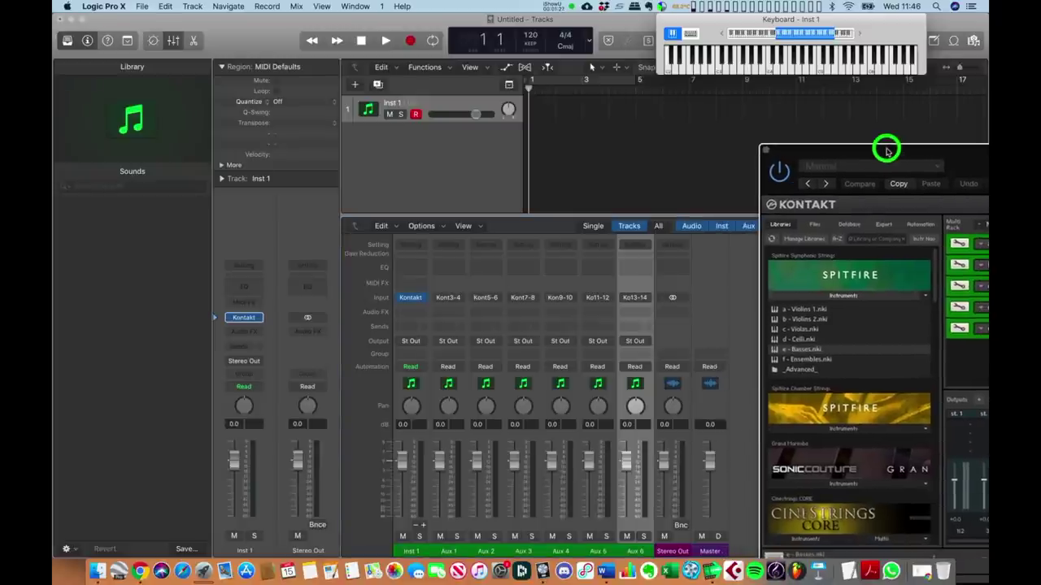
key(super+w)
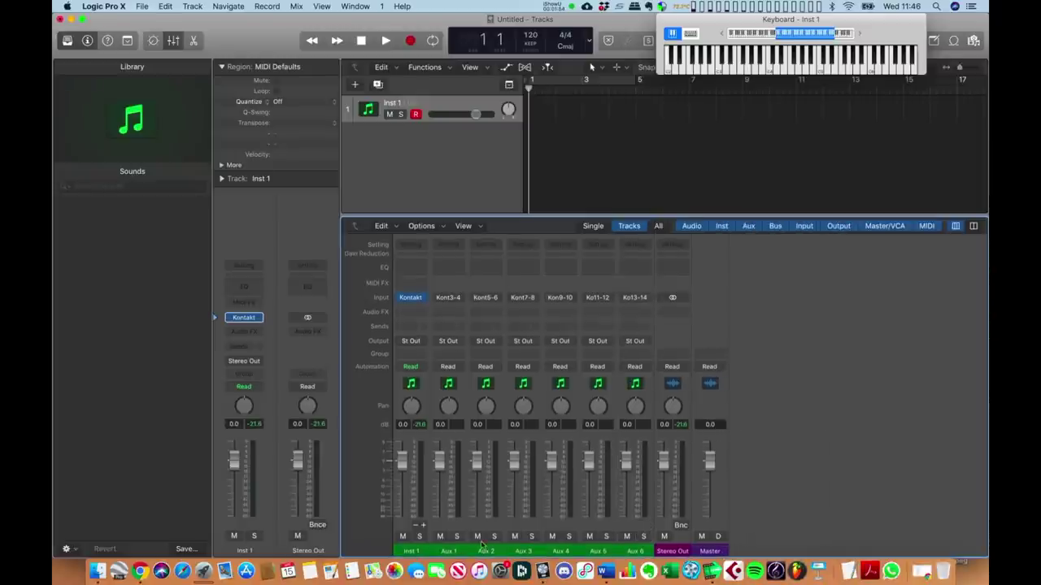
Step: Create tracks for the channel strips Aux 1 to Aux 6 and hide the mixer
click(448, 551)
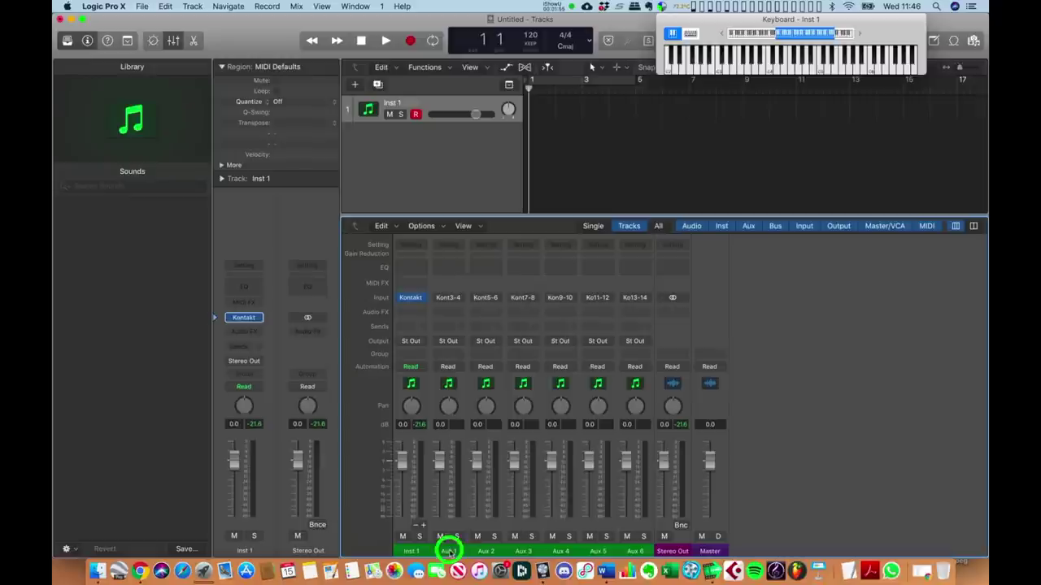
shift+click(638, 552)
click(624, 501)
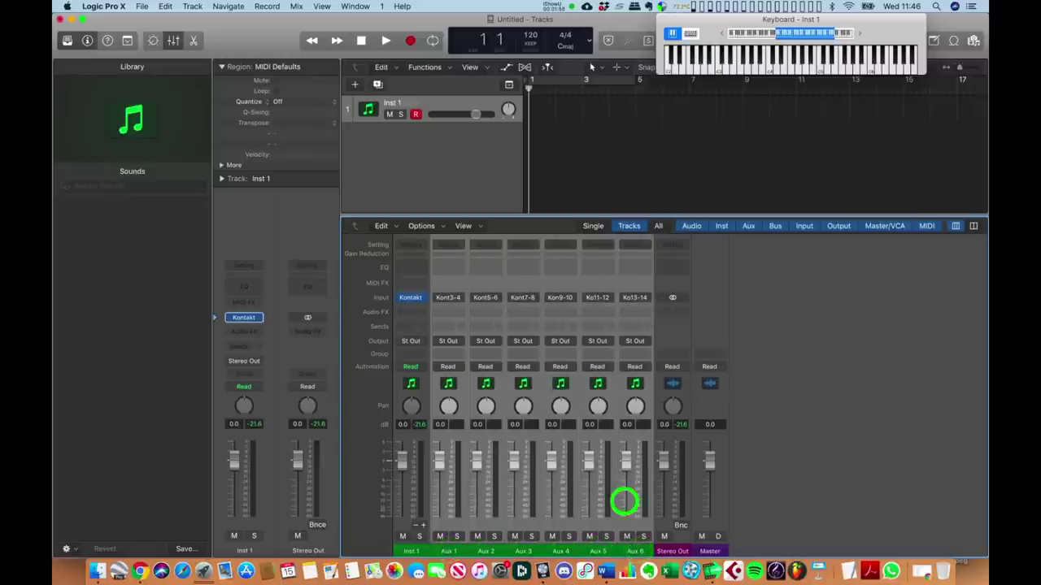
right_click(623, 502)
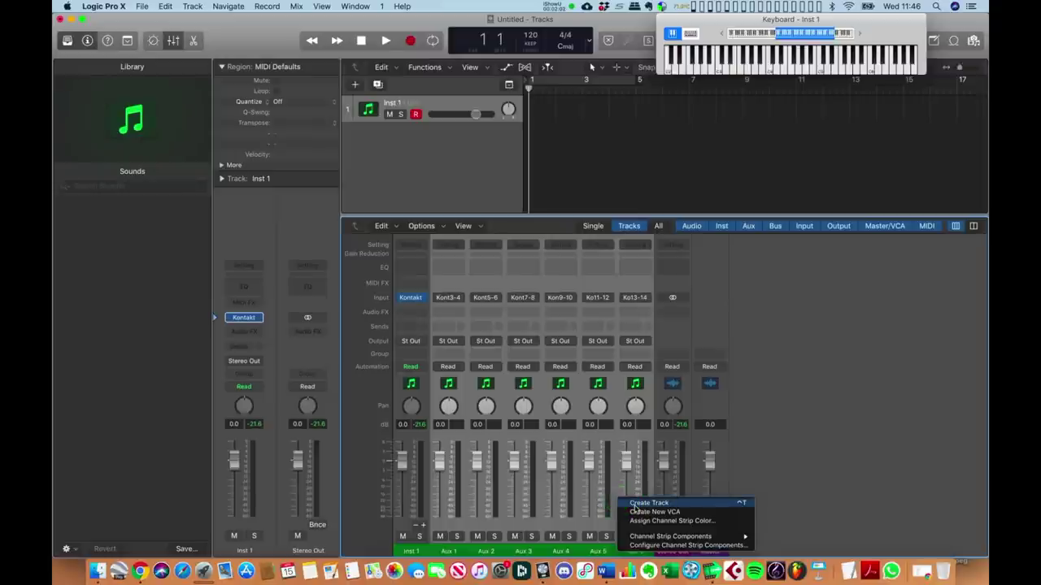
click(634, 504)
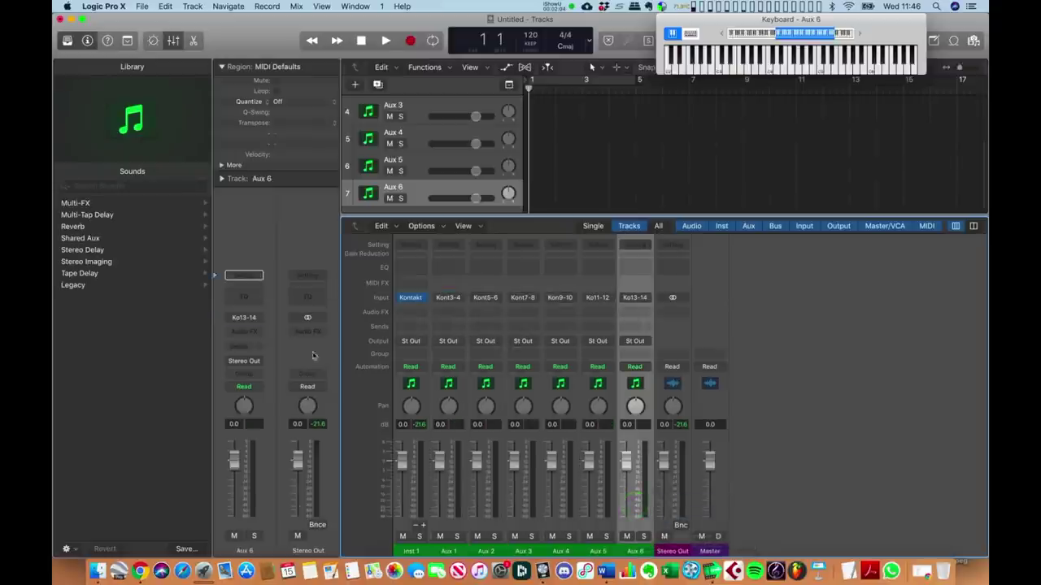
key(x)
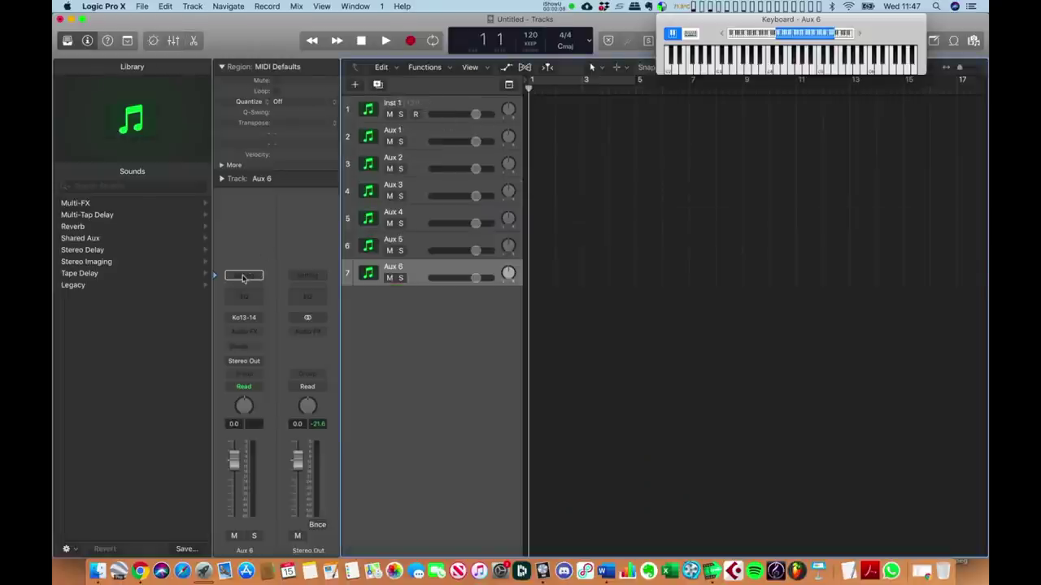
Step: Reopen the Kontakt window from the Inst 1 track and place it so the track headers stay visible
click(466, 108)
click(243, 317)
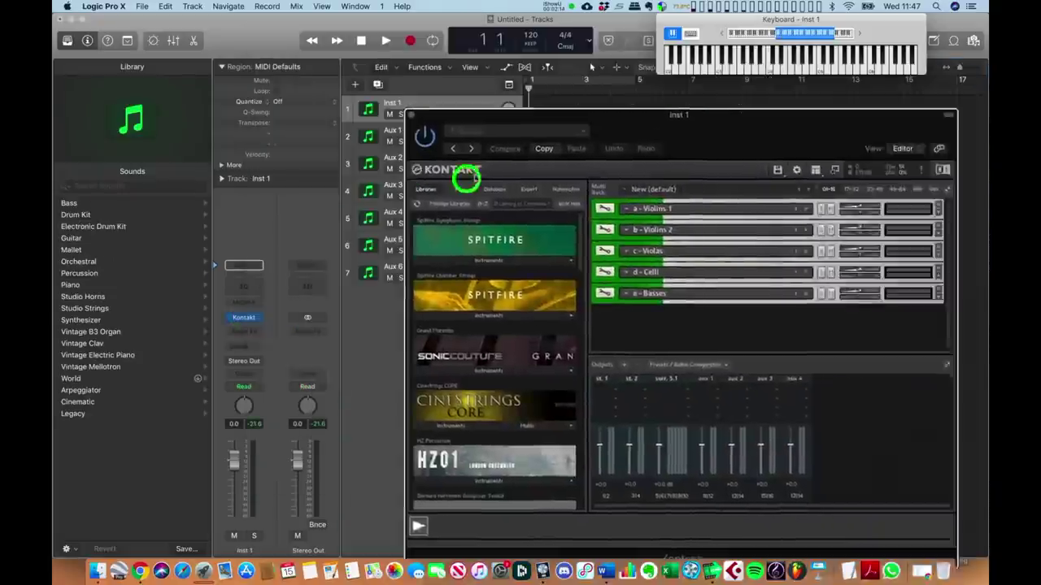
drag(466, 177, 199, 343)
Step: Audition the string instruments with the on-screen keyboard by selecting Inst 1 and the tracks Aux 1 to Aux 4 in turn
click(425, 132)
click(818, 65)
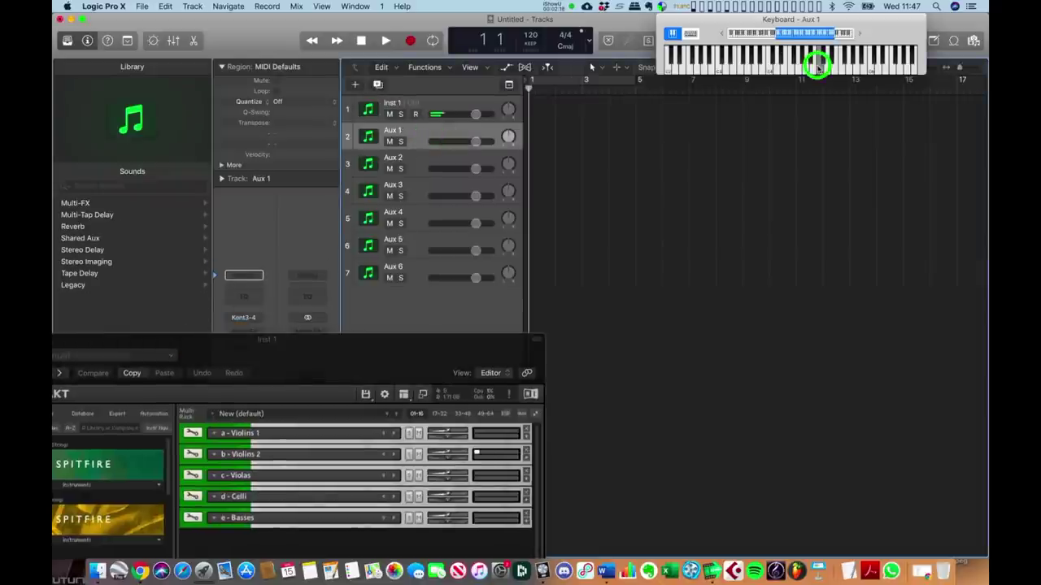
click(455, 102)
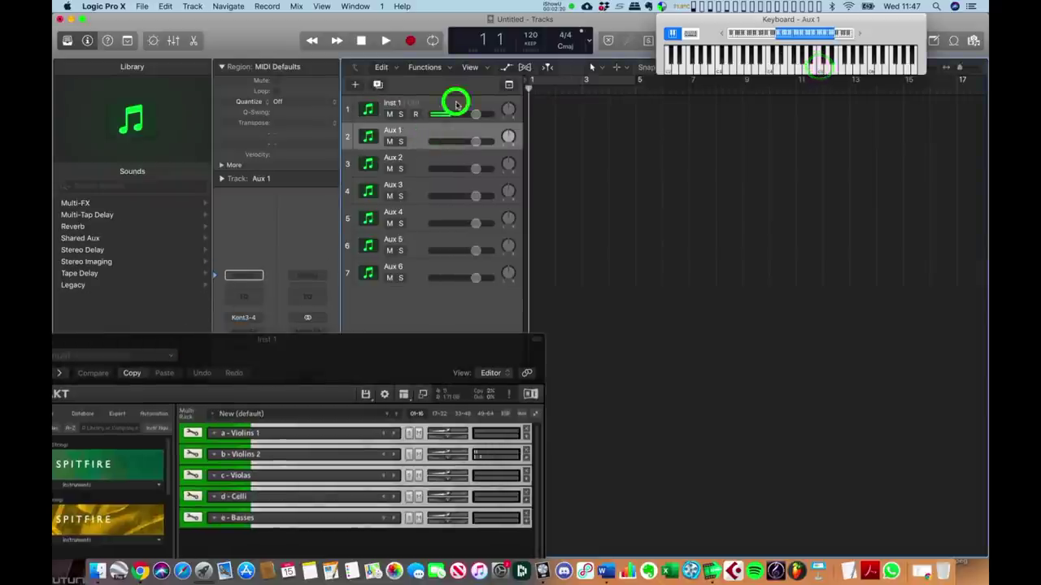
click(827, 65)
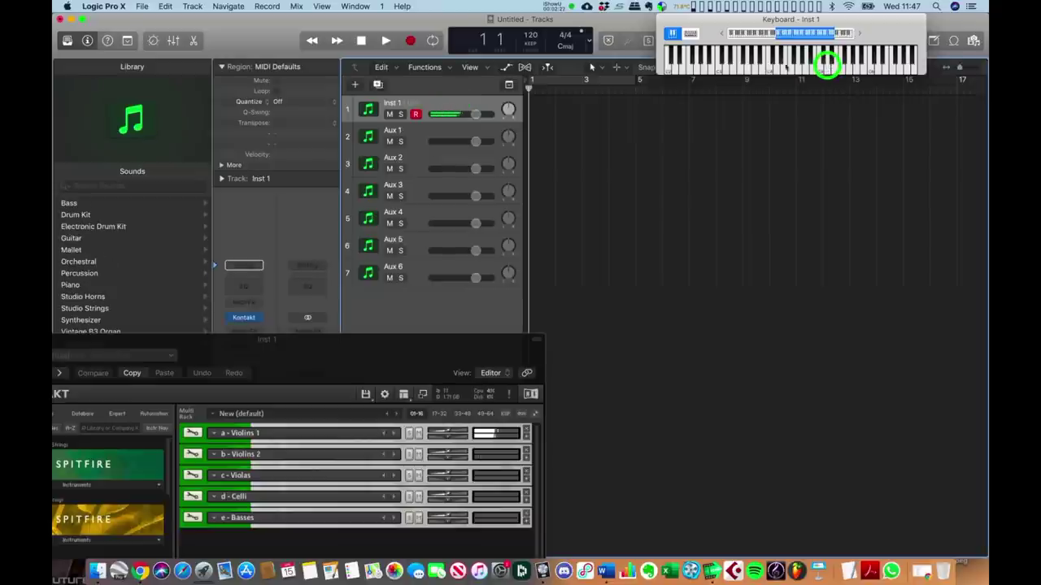
click(422, 130)
click(820, 68)
click(415, 163)
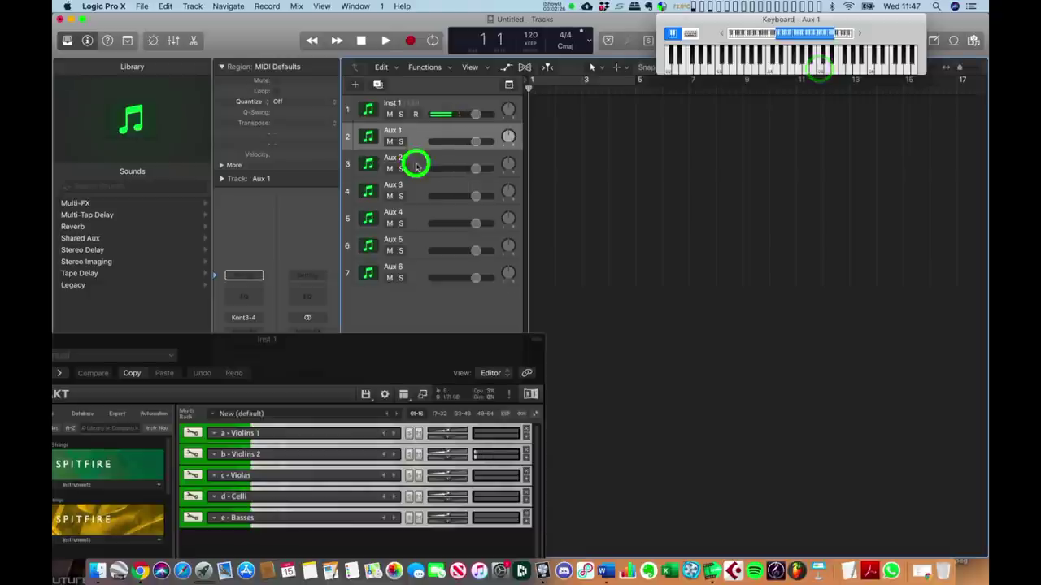
click(820, 64)
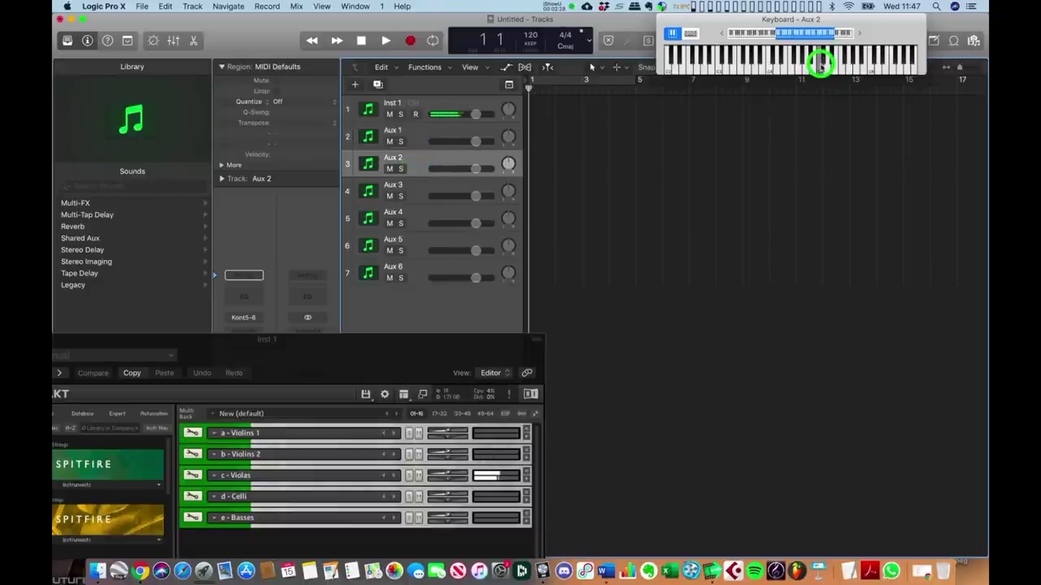
click(409, 192)
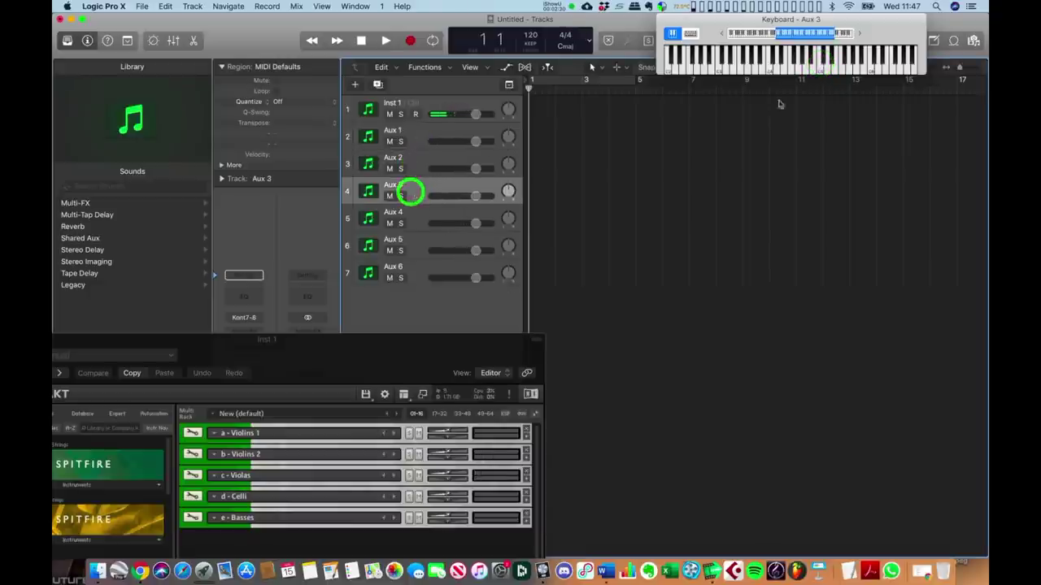
click(750, 65)
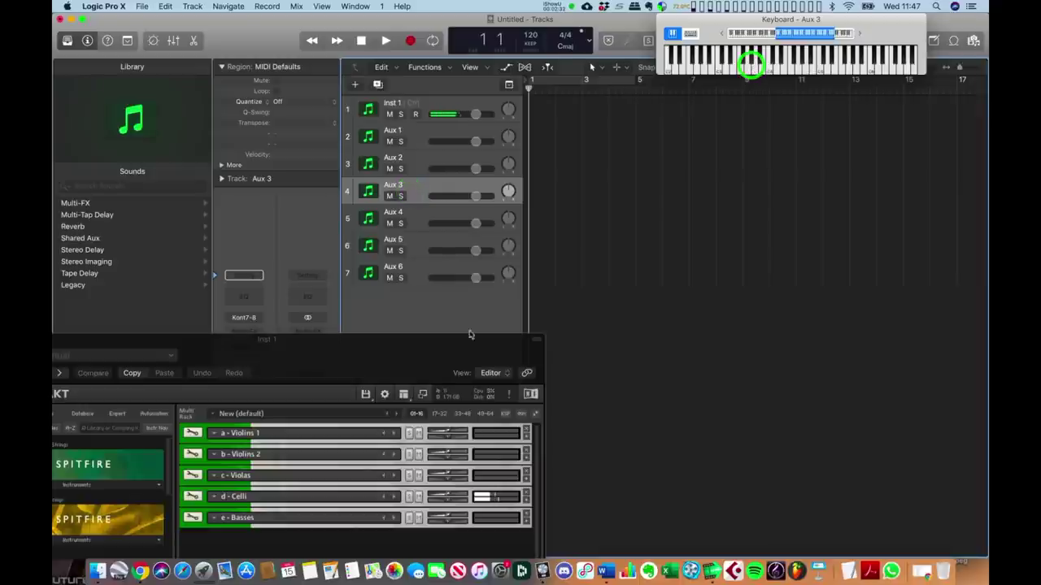
click(413, 220)
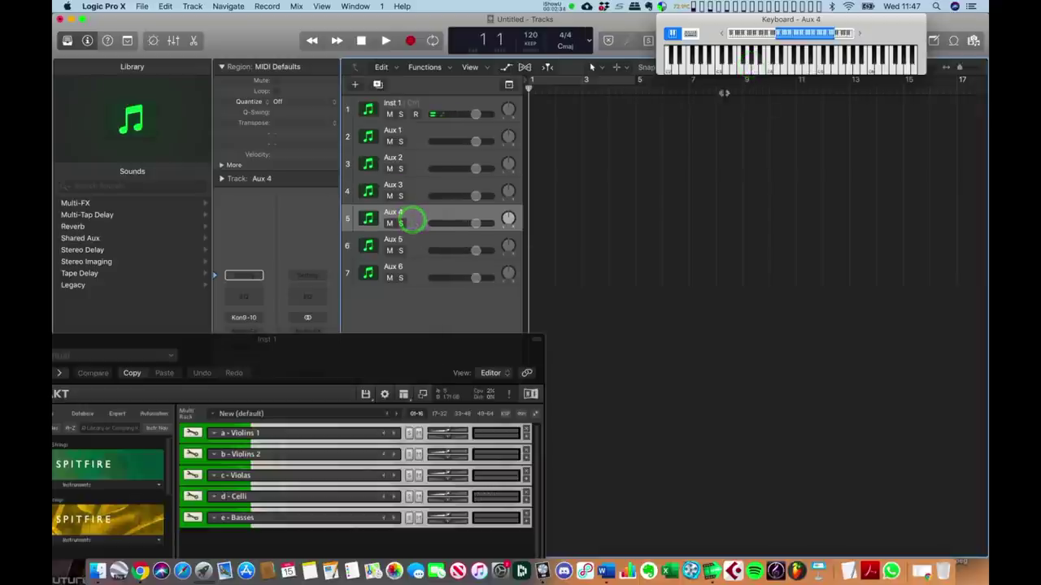
click(708, 71)
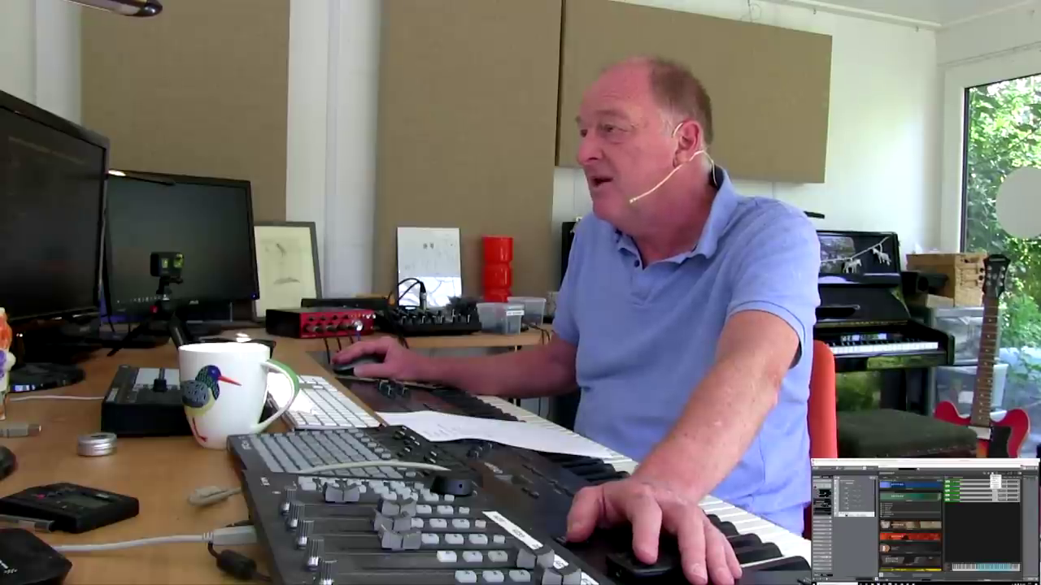
click(995, 479)
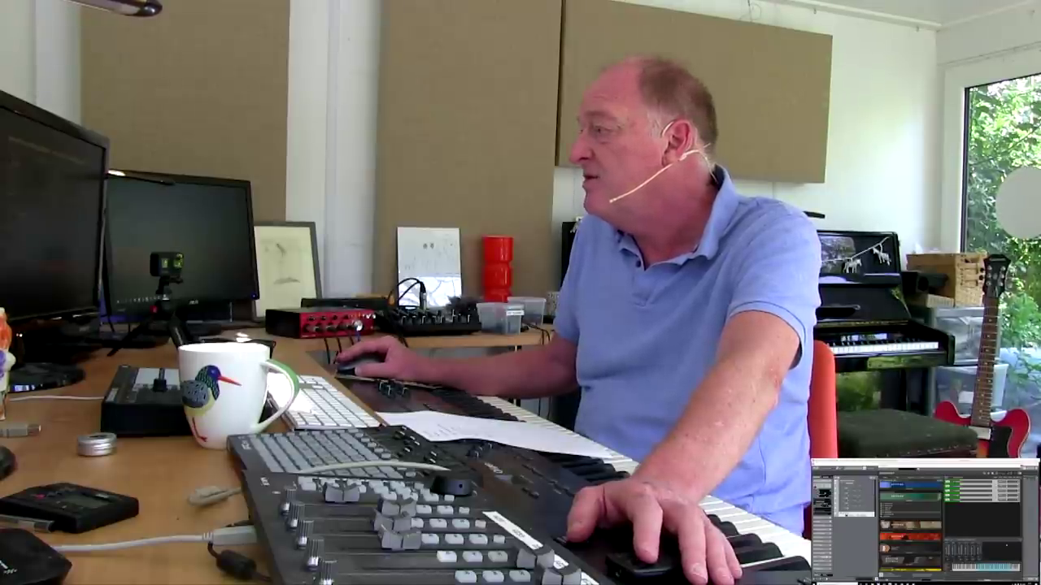
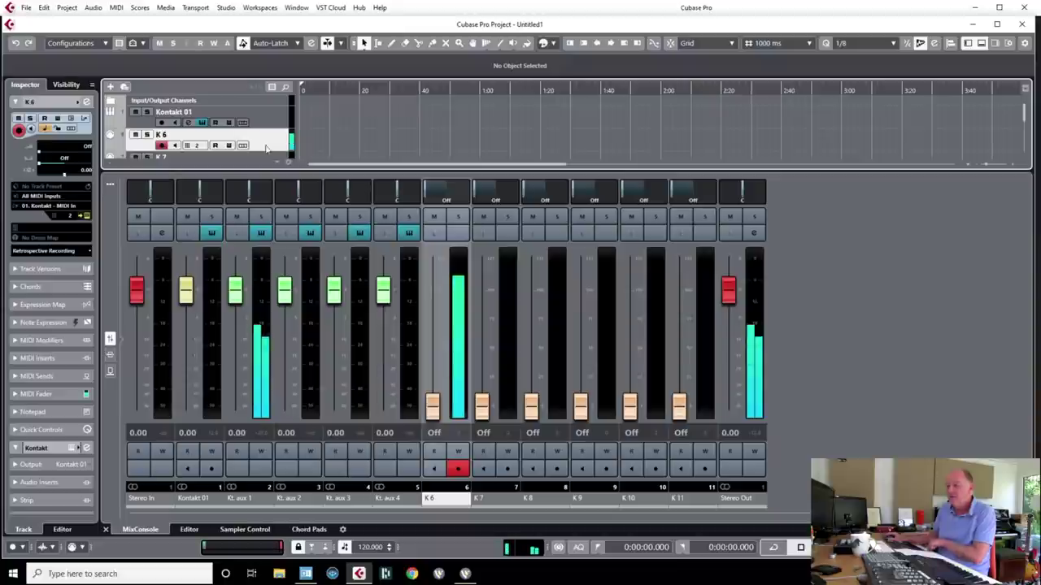
Step: Select the tracks K 7 and K 8 in turn and play notes to check which mixer channels receive their sound
scroll(208, 113, down, 2)
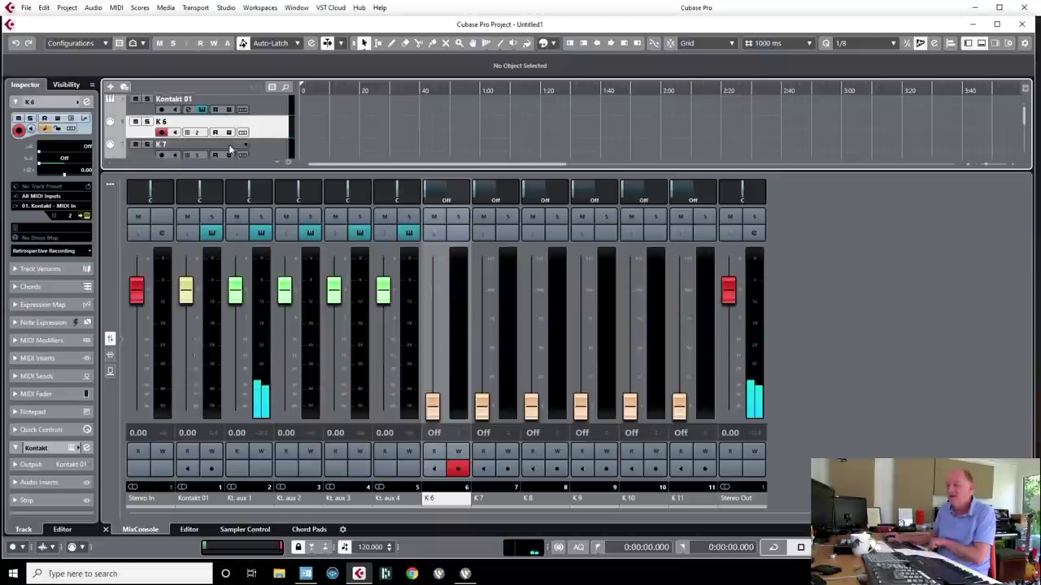
click(273, 142)
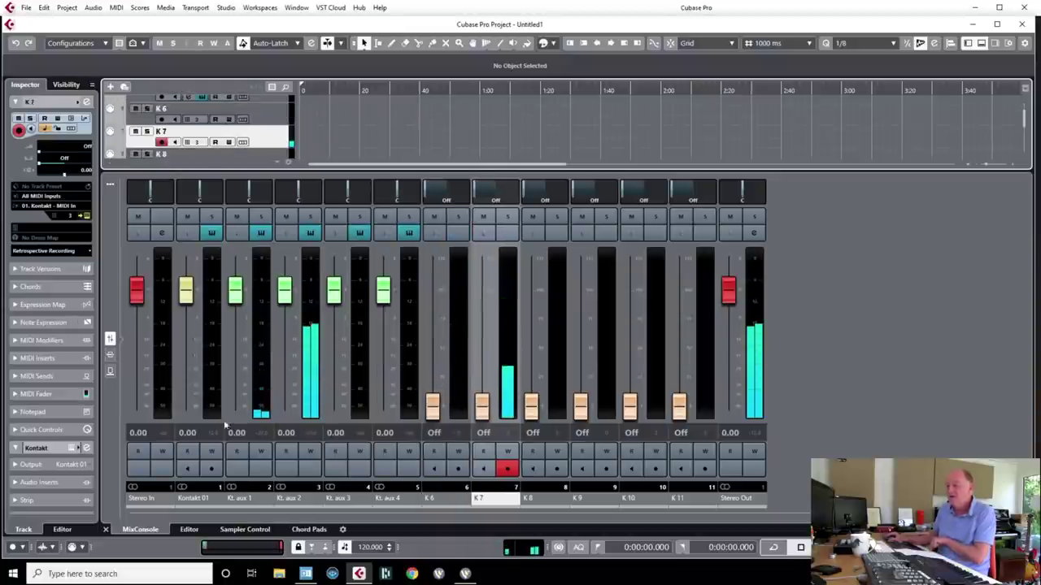
scroll(270, 145, down, 1)
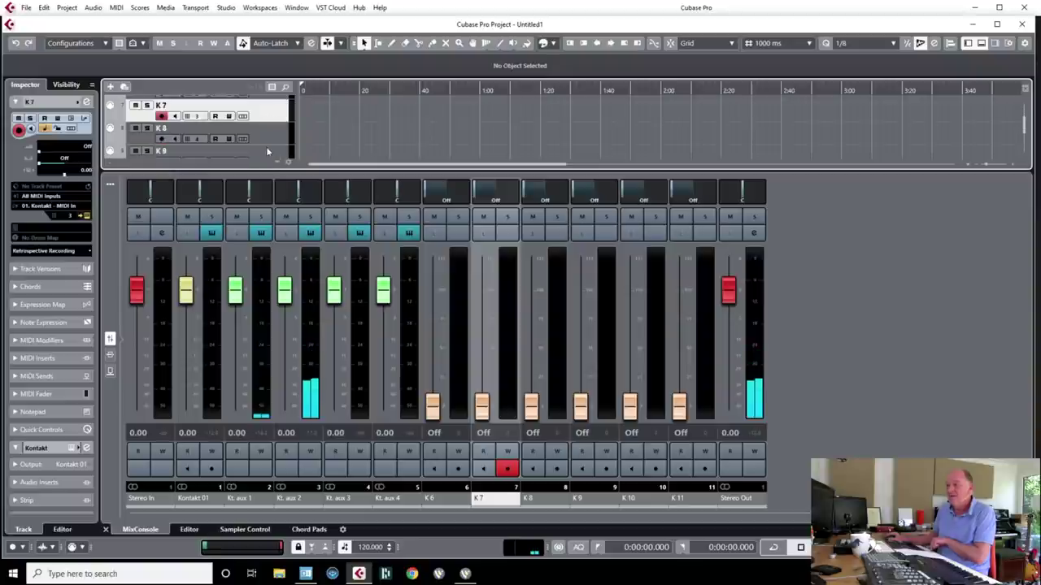
click(271, 140)
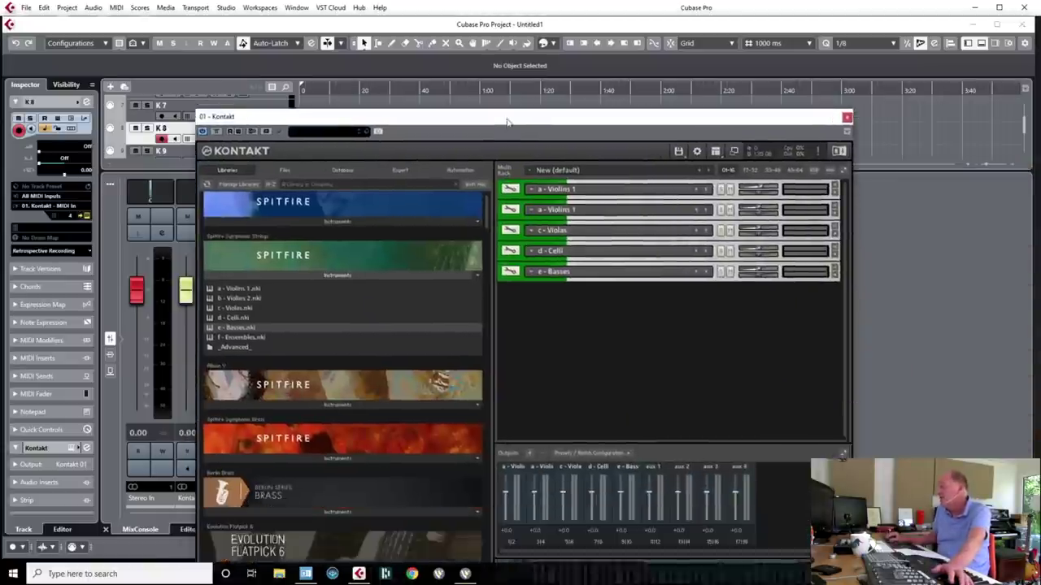
Step: Reset Kontakt's output section to the default and replace its channels with eight two-channel outputs, deleting the existing ones
drag(509, 118, 518, 53)
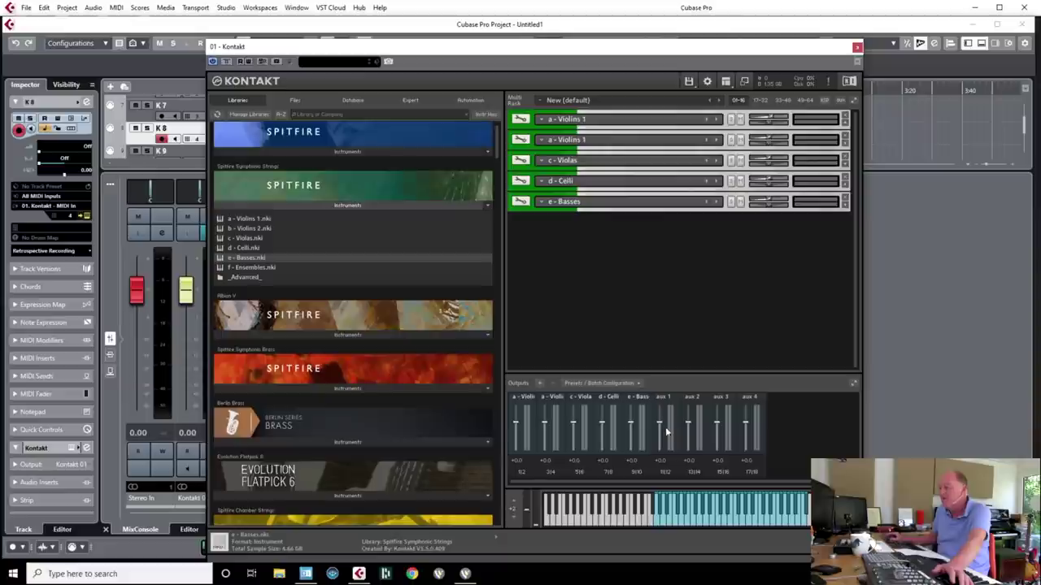
click(621, 381)
click(585, 441)
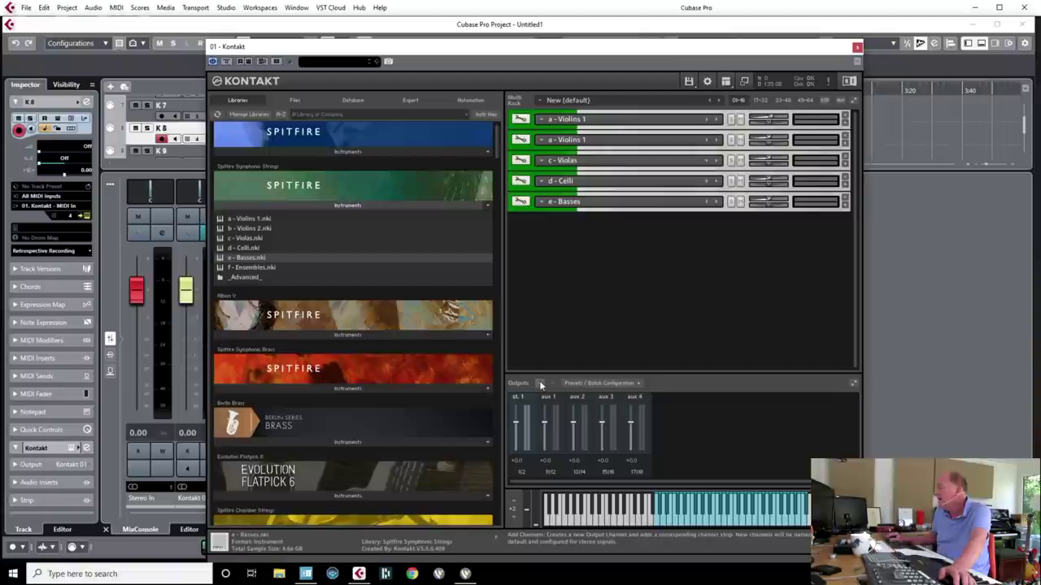
click(540, 383)
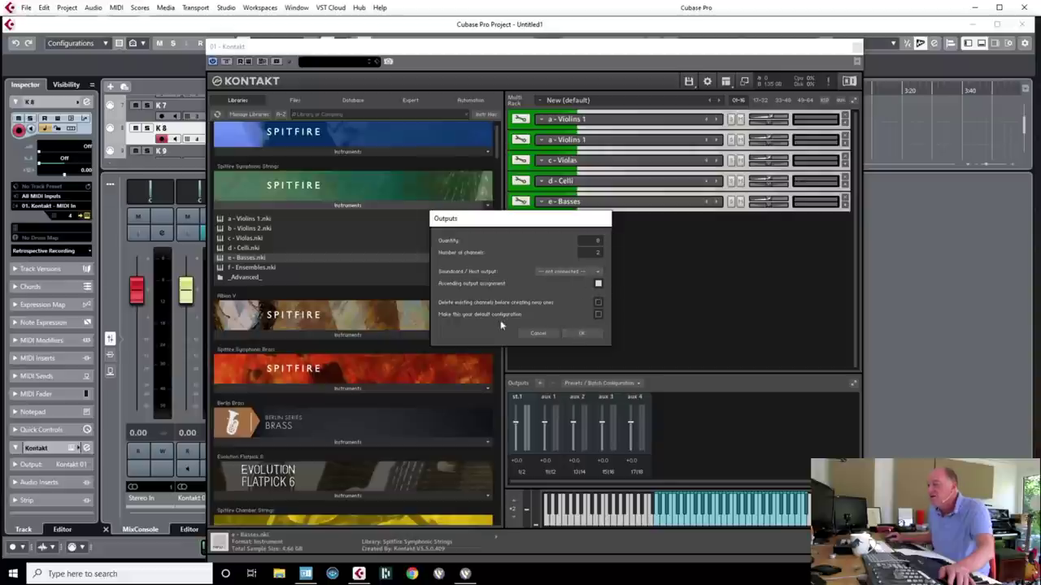
click(598, 303)
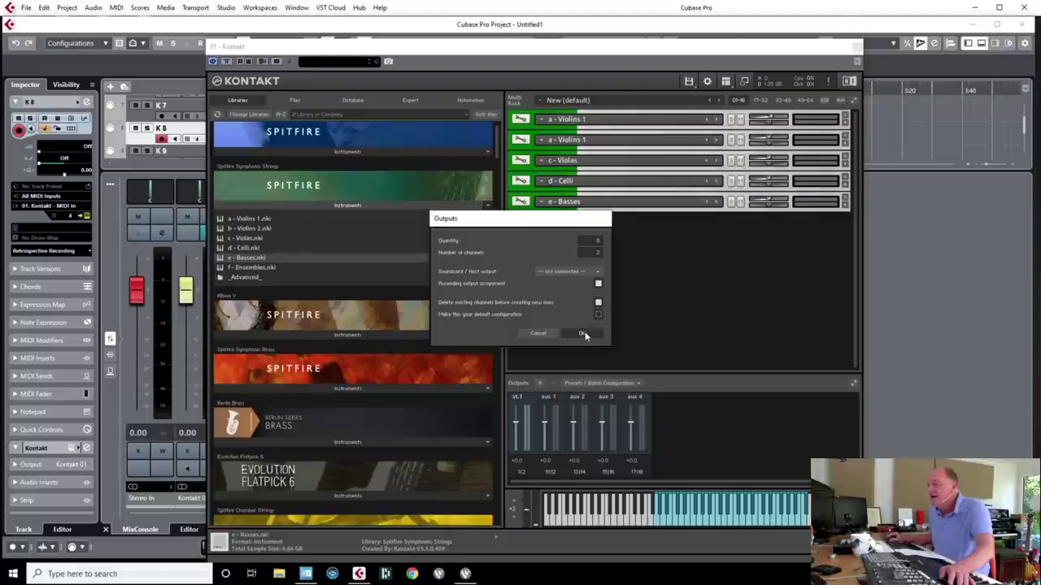
click(582, 333)
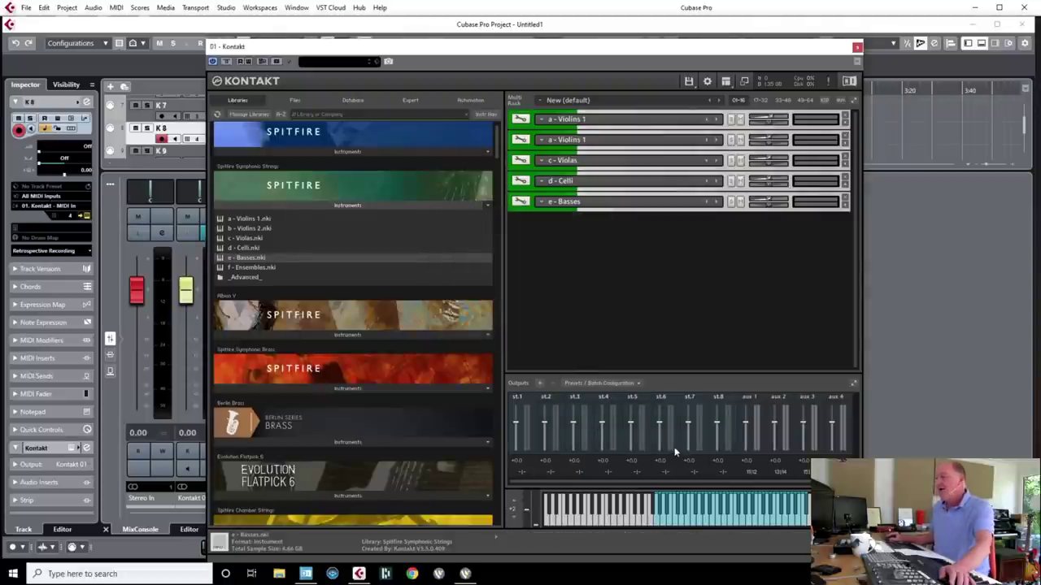
Step: Expand all instruments in the rack and route the first Violins 1 to st.1 and the second Violins 1 to st.2
click(853, 103)
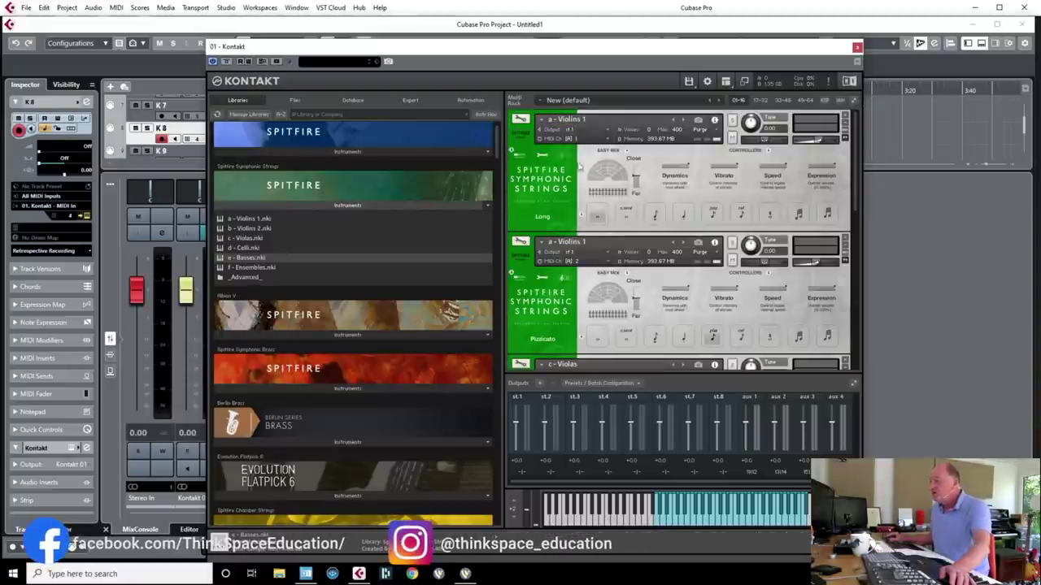
click(611, 132)
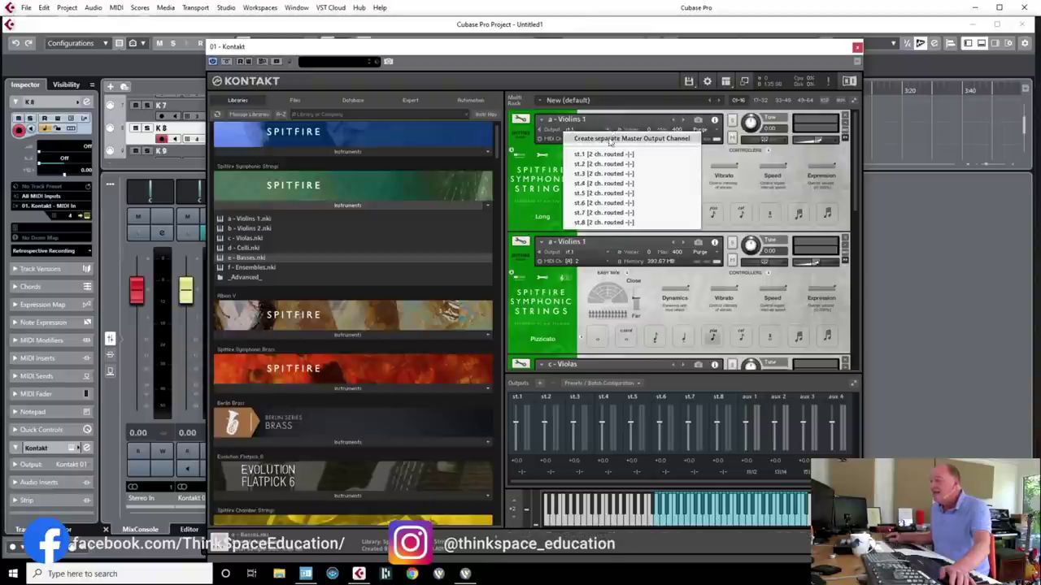
click(608, 156)
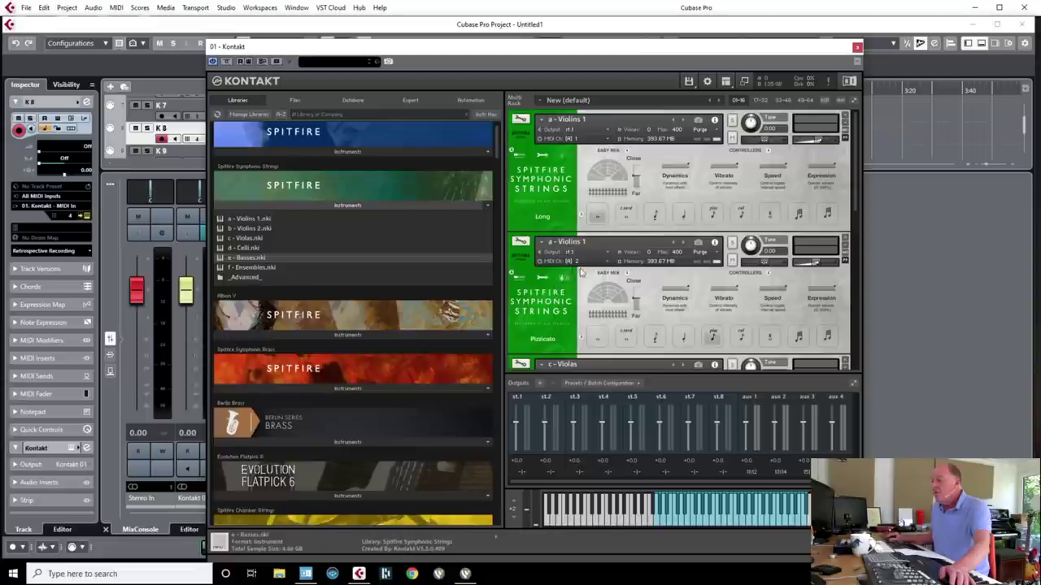
click(606, 254)
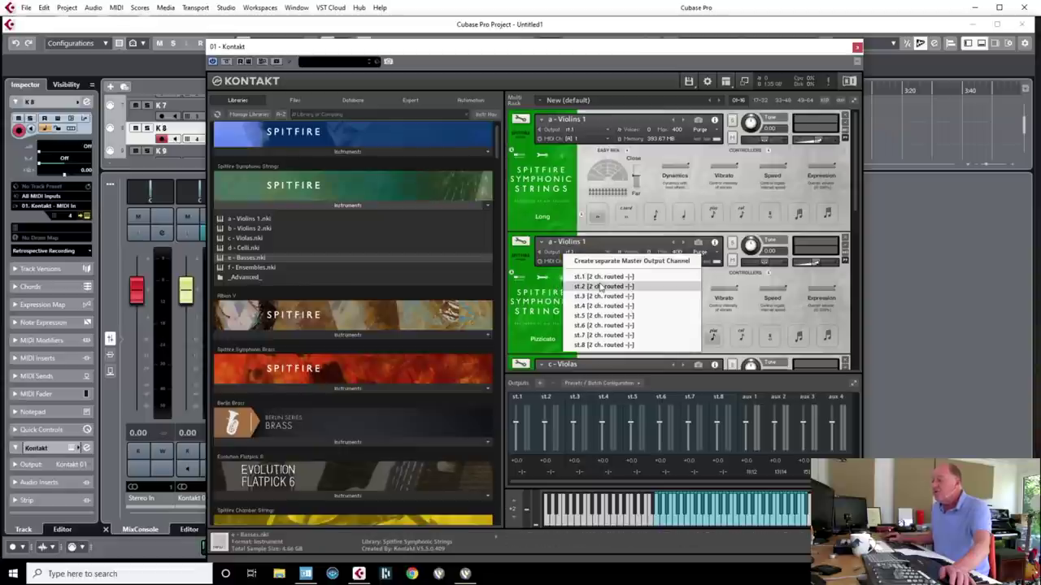
click(603, 287)
Step: Route the Violas to output st.1 and the Celli to output st.2
scroll(632, 289, down, 2)
scroll(634, 288, down, 6)
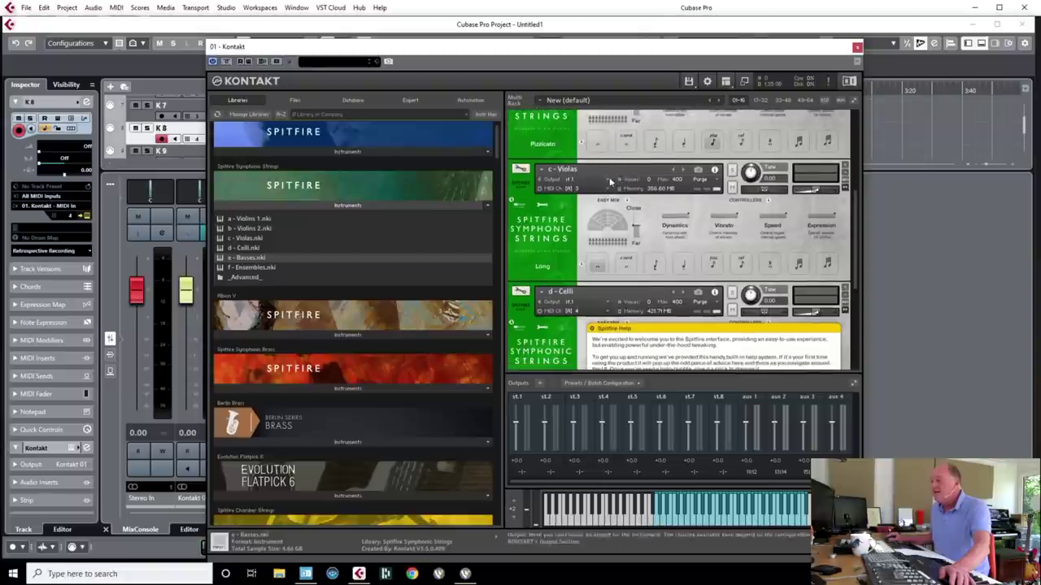
click(610, 181)
click(603, 223)
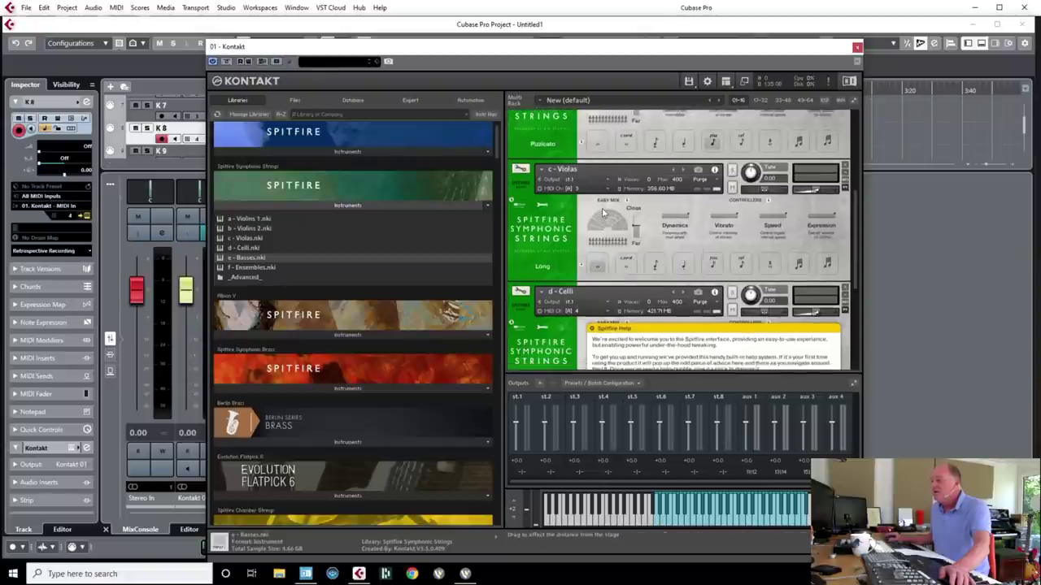
scroll(622, 218, down, 3)
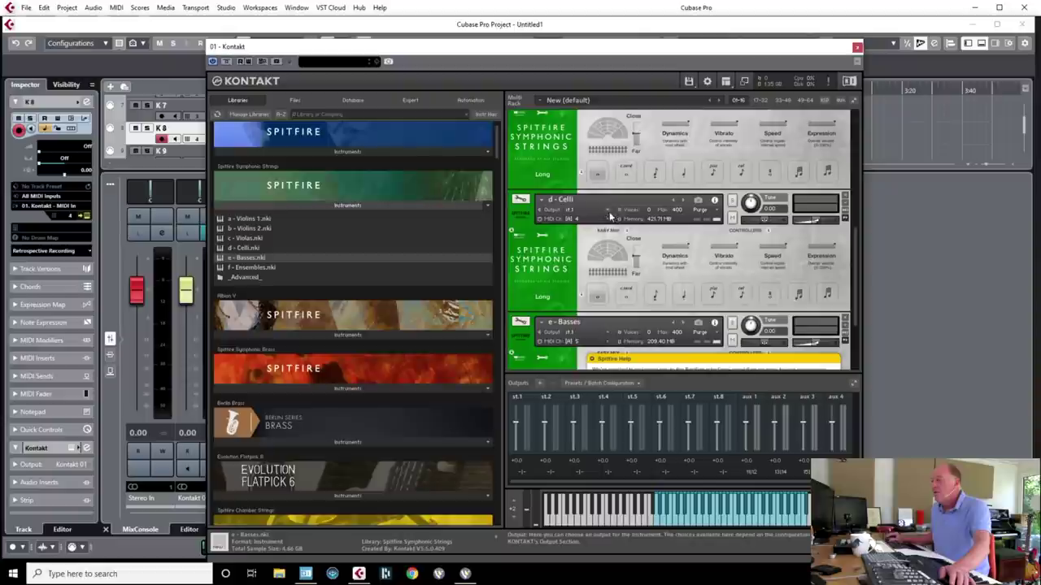
click(608, 209)
click(605, 240)
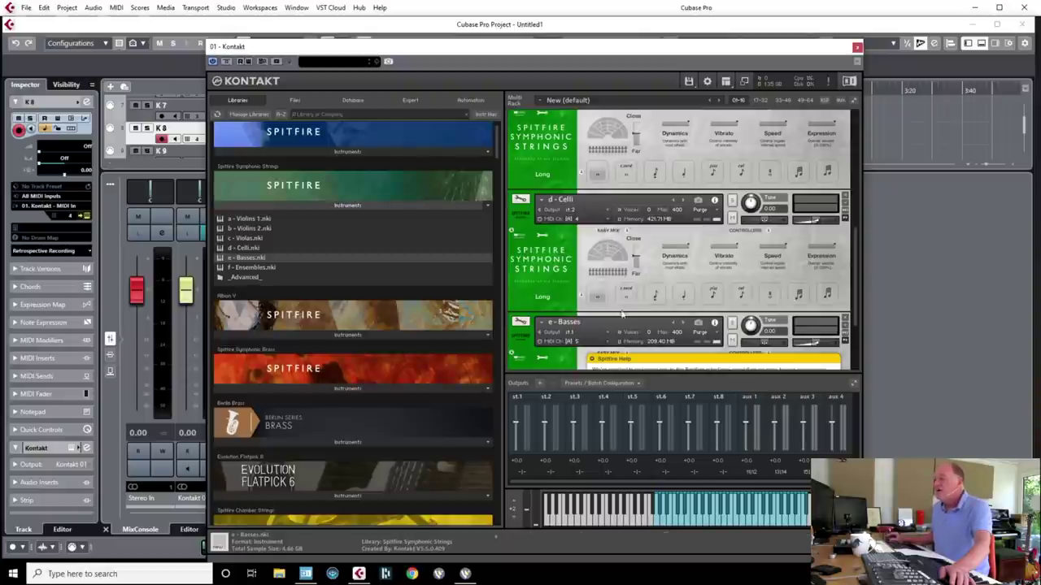
Step: Rename the output channel st.1 as Hello
scroll(700, 244, up, 4)
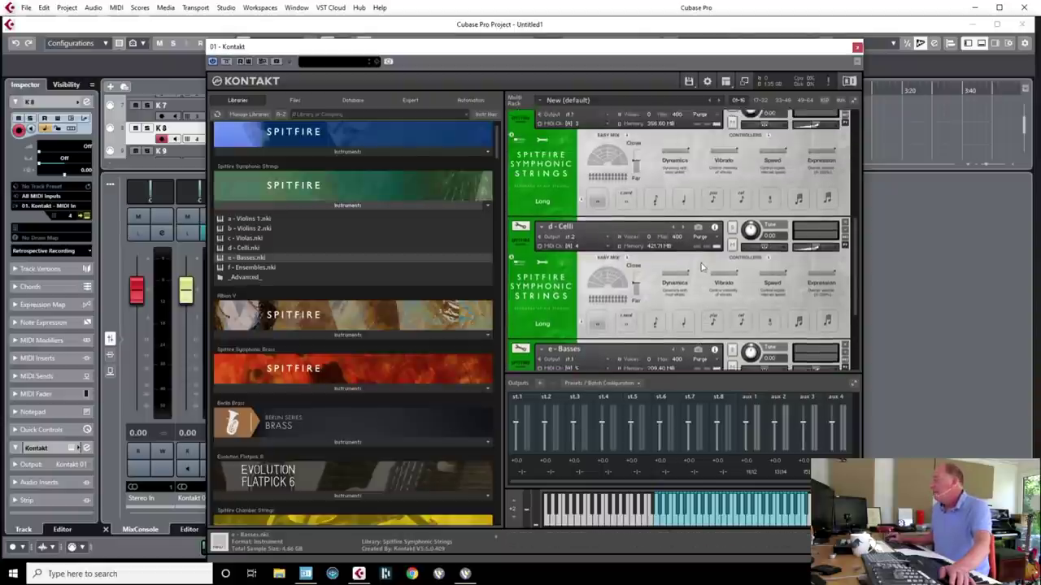
scroll(716, 248, up, 2)
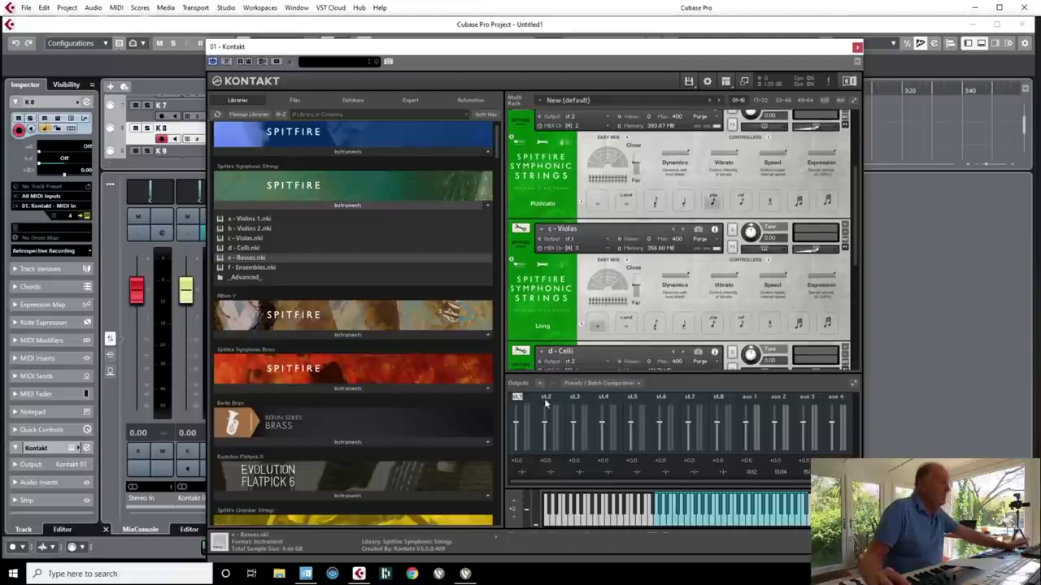
text(Hello)
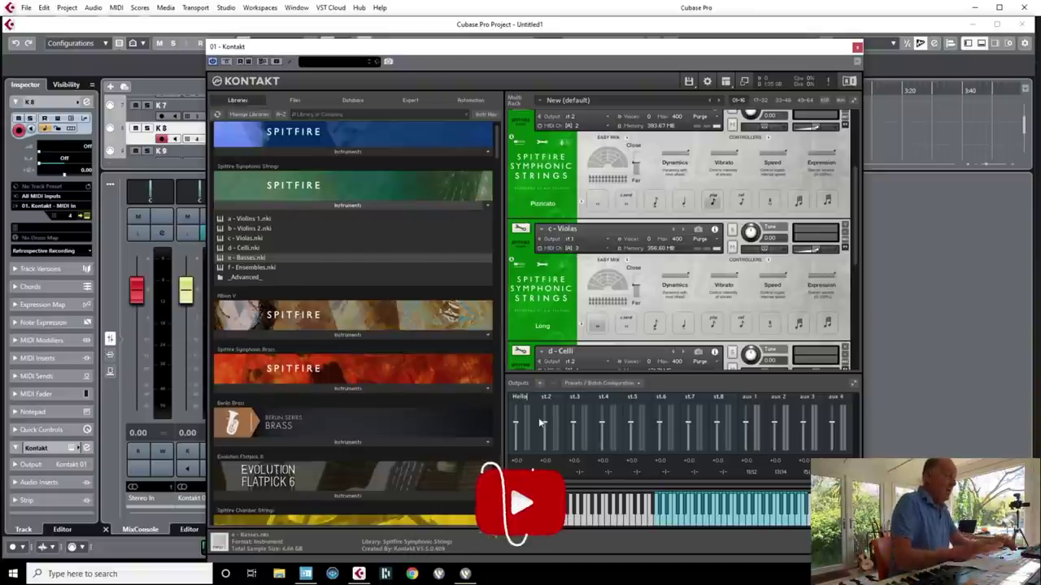
key(Return)
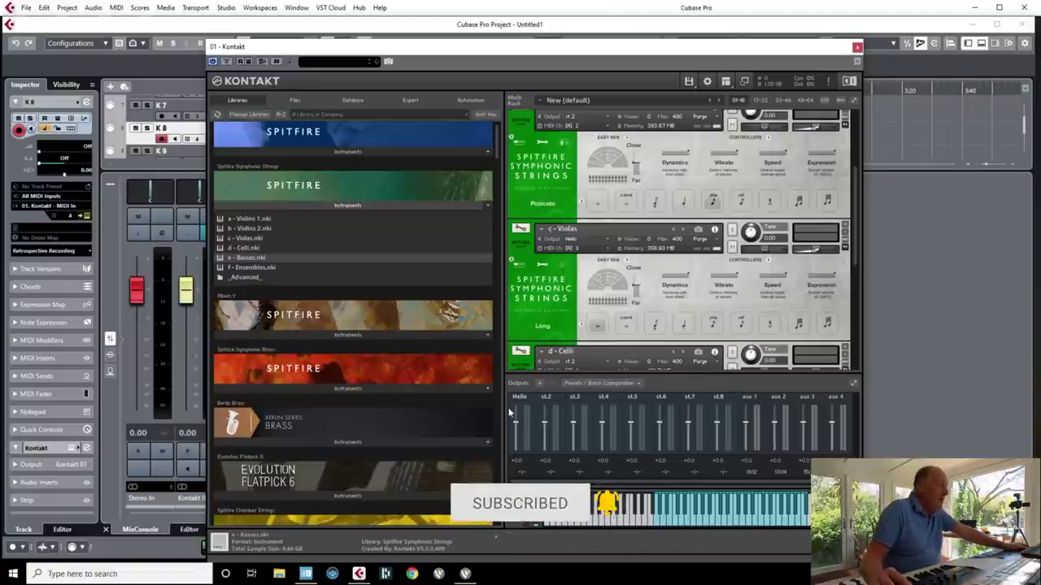
Step: Examine the preset, default and batch options available for Kontakt's output section
click(639, 383)
mouse_move(616, 419)
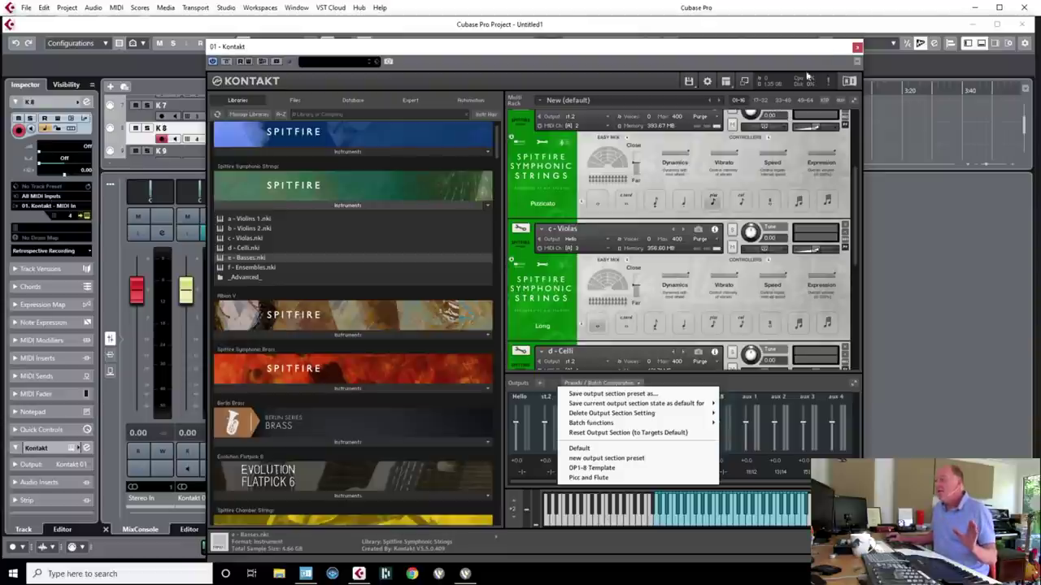
click(780, 382)
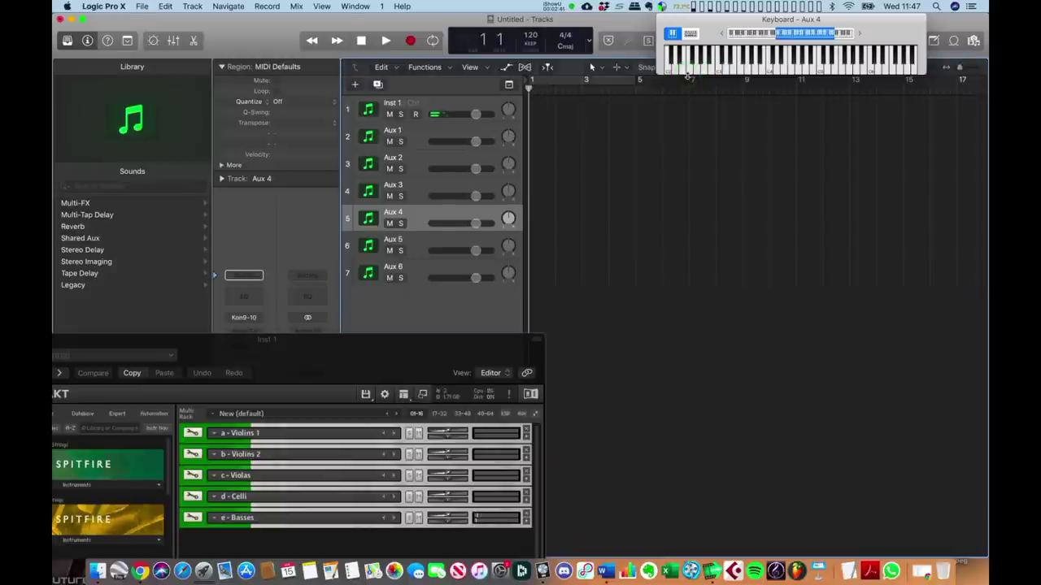
Step: In Logic Pro X, bring the whole Kontakt window into view, clear its output section and create one individual channel for each loaded instrument
drag(310, 350, 561, 77)
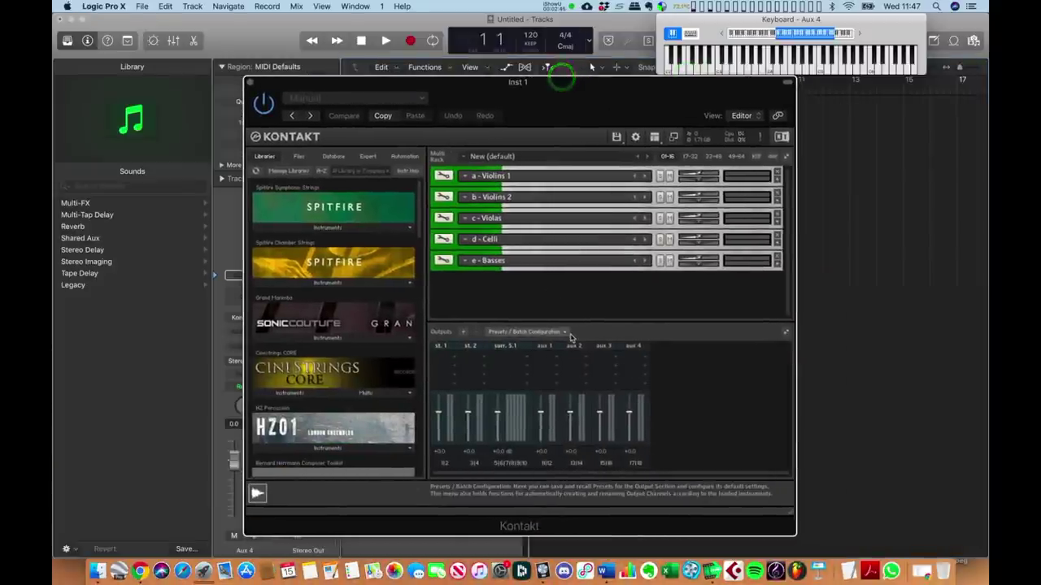
click(553, 332)
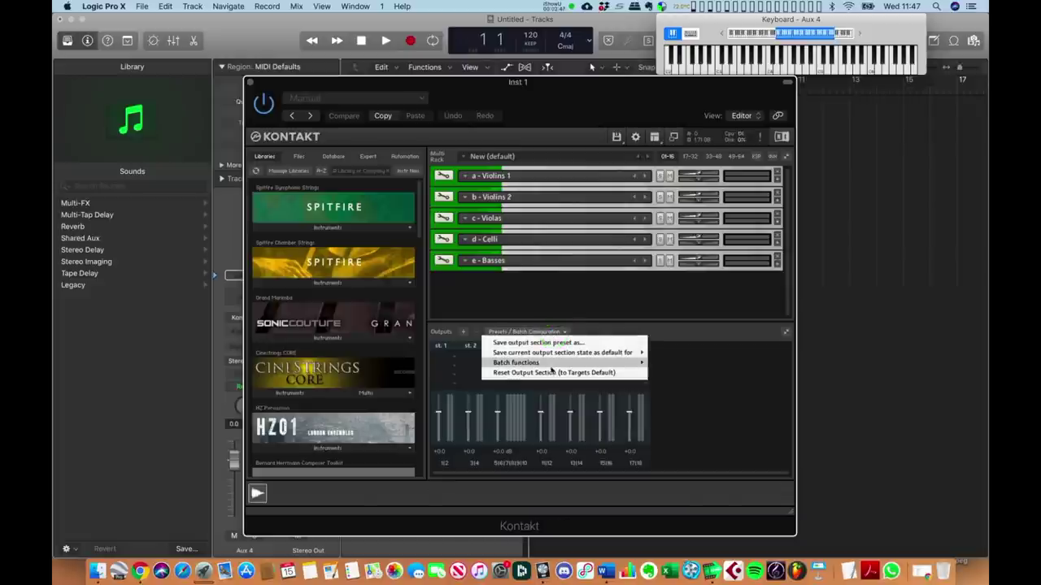
mouse_move(551, 370)
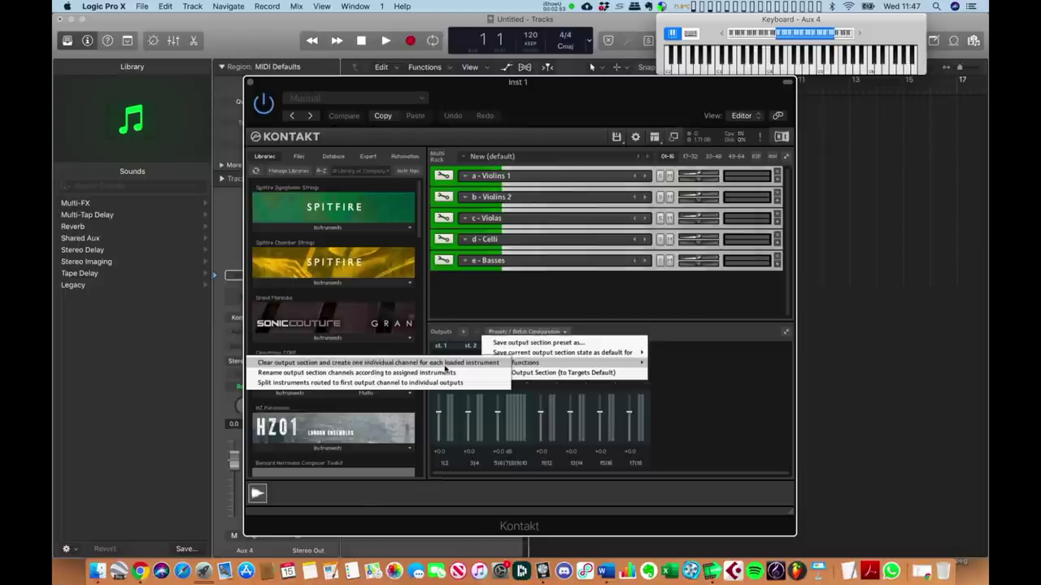
click(445, 365)
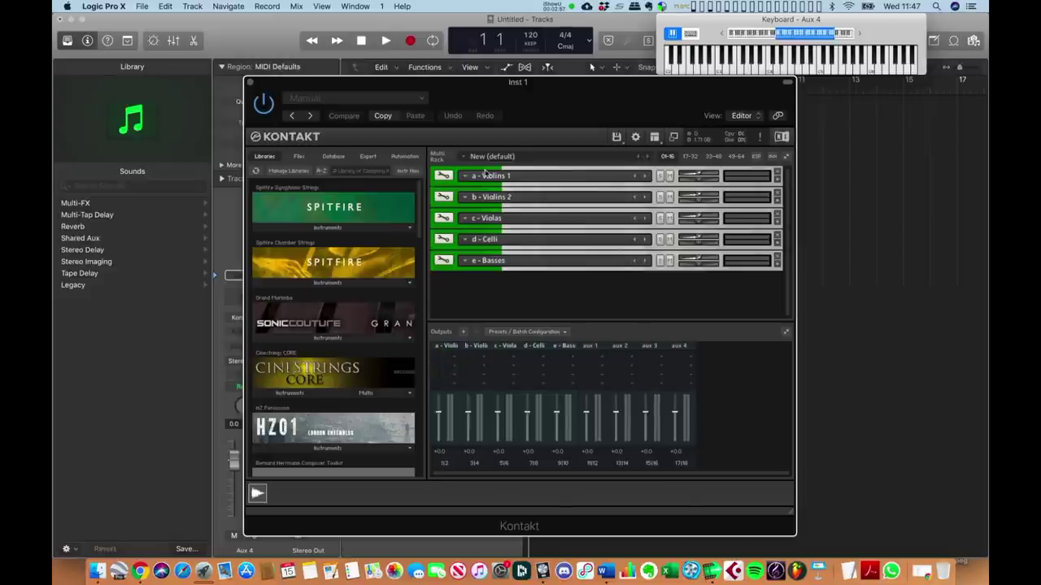
Step: Expand all instruments in the rack and check the output assigned to each, from Violins 1 down to Basses
click(787, 157)
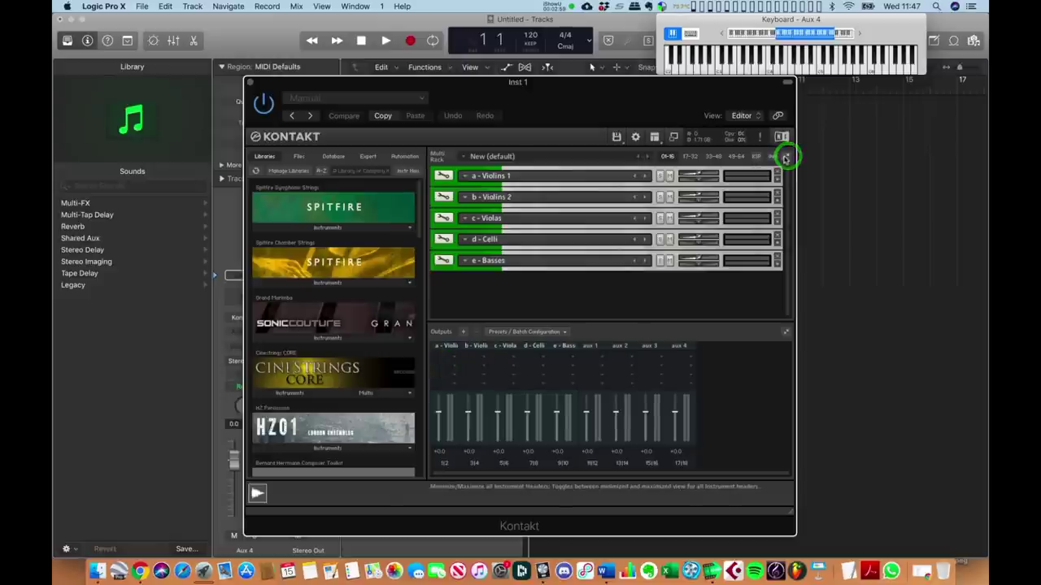
click(598, 232)
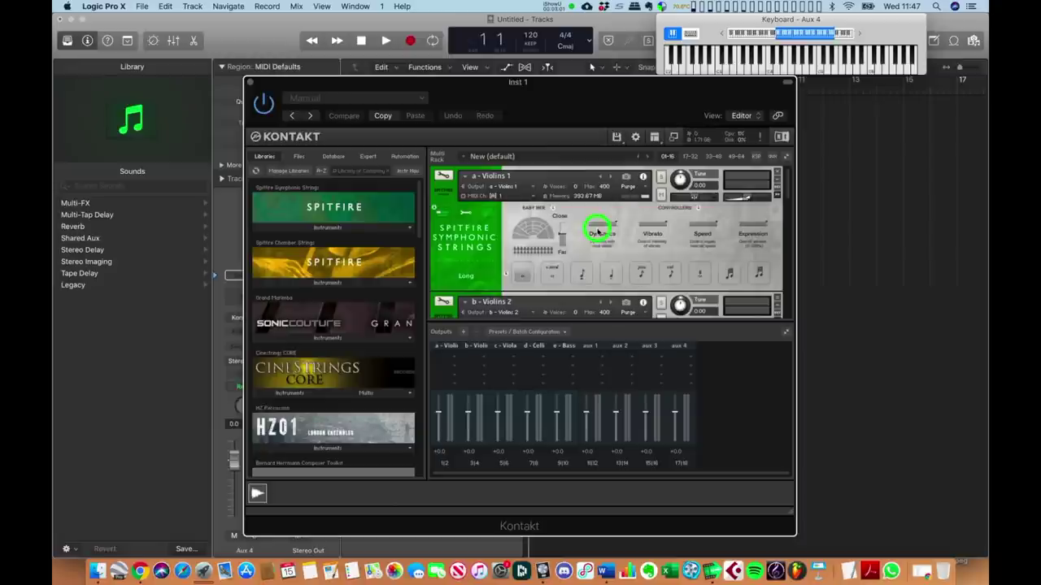
scroll(516, 212, down, 1)
scroll(512, 291, down, 2)
click(553, 272)
scroll(553, 272, down, 2)
scroll(555, 274, down, 3)
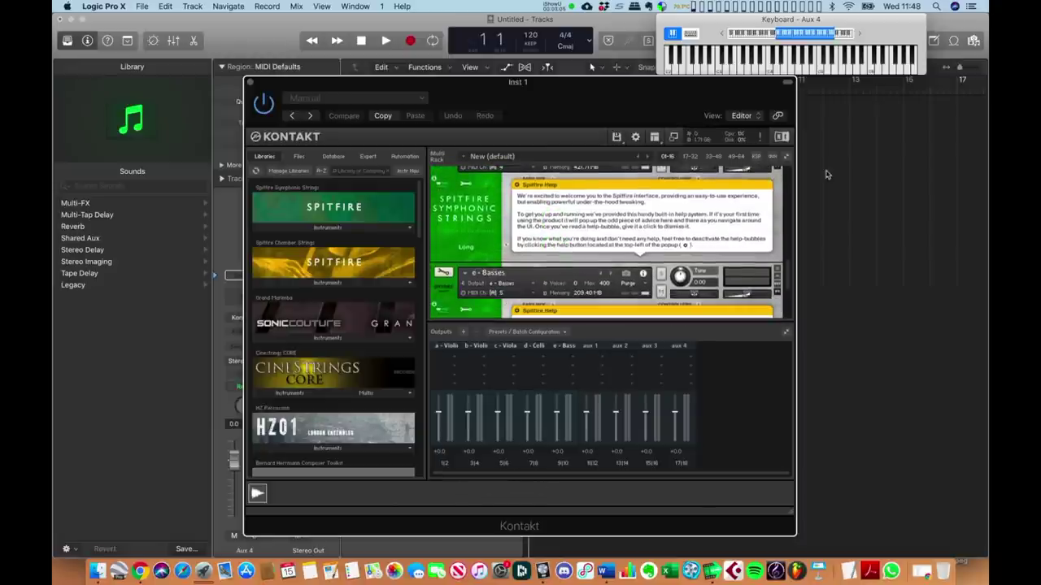
Step: Move the Kontakt window off the track headers, close it and show the mixer
drag(308, 86, 657, 73)
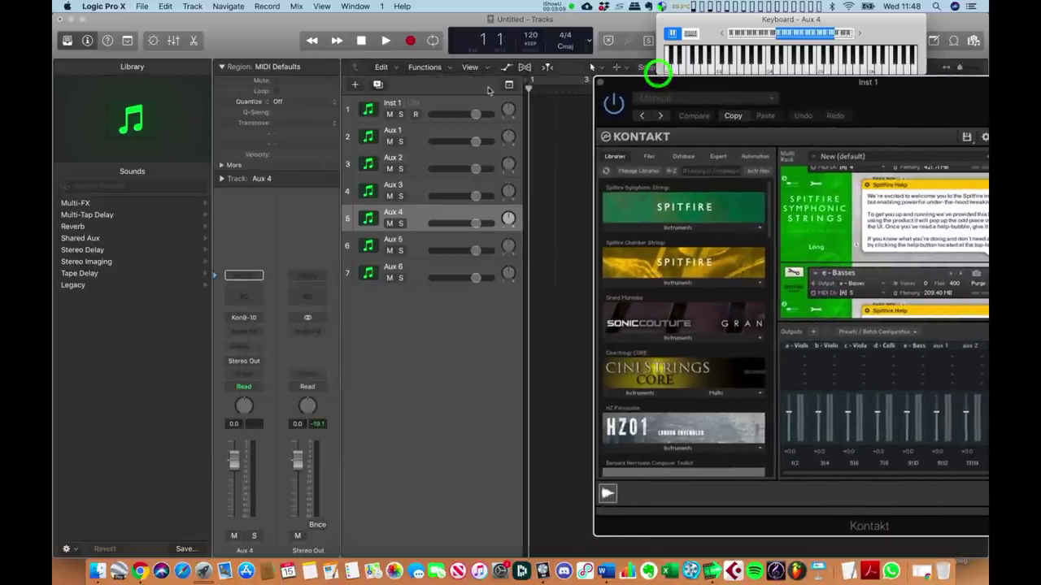
drag(775, 90, 468, 130)
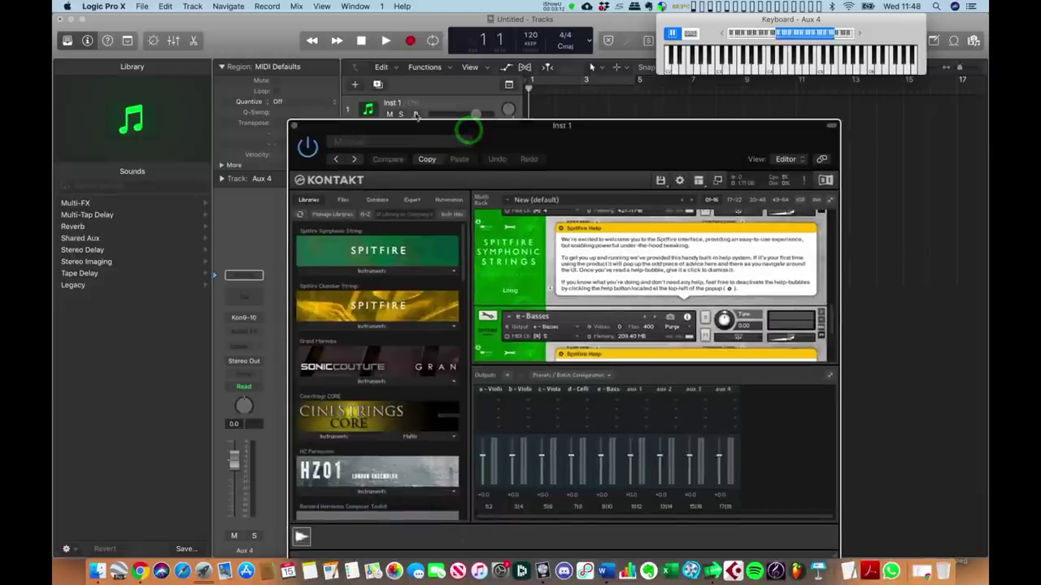
click(293, 127)
key(x)
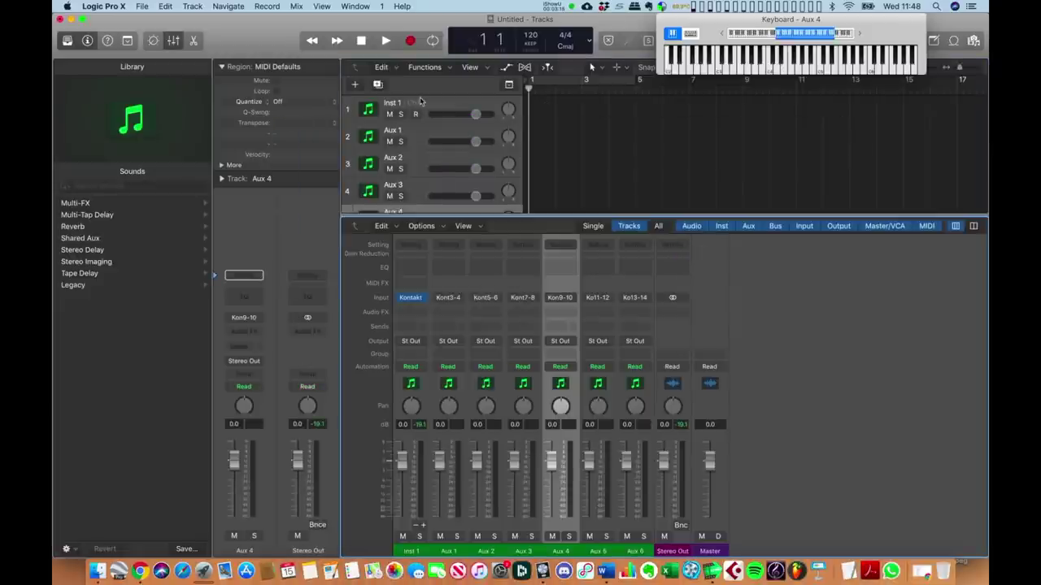
Step: Play test notes on the Inst 1, Aux 1, Aux 2 and Aux 3 tracks in turn to check each one's output level
click(444, 108)
click(831, 65)
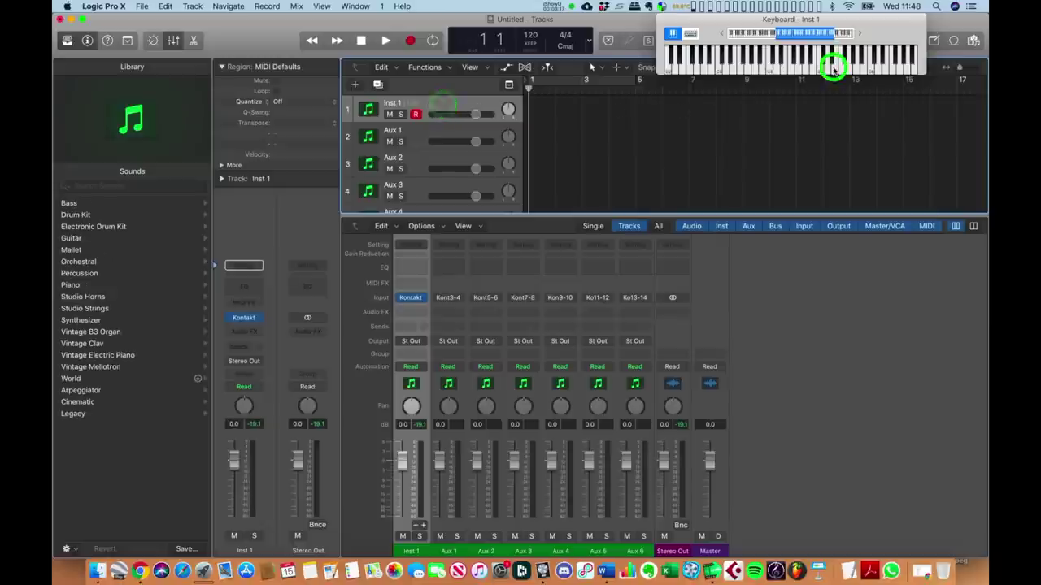
click(423, 129)
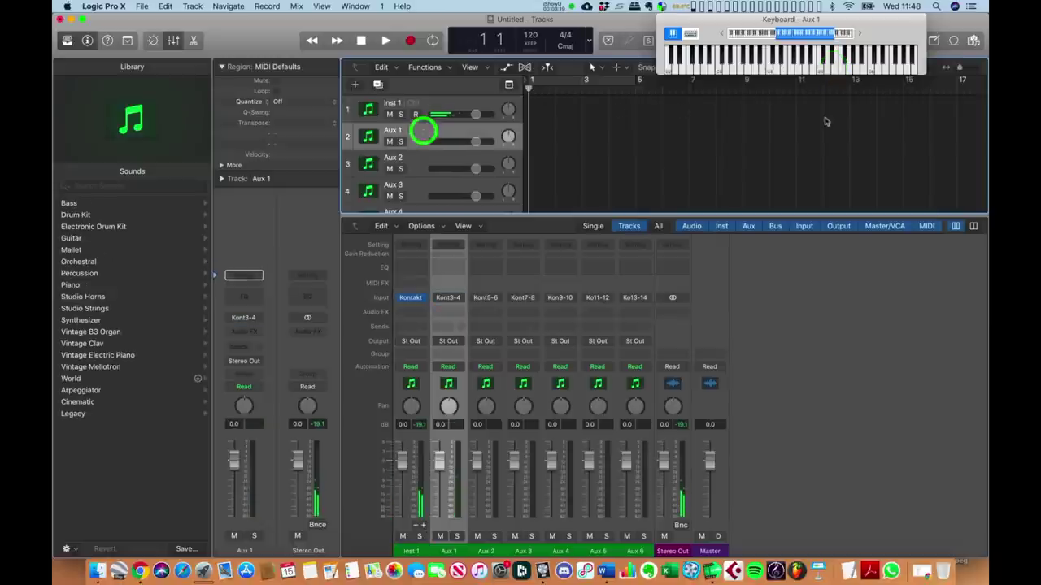
click(821, 70)
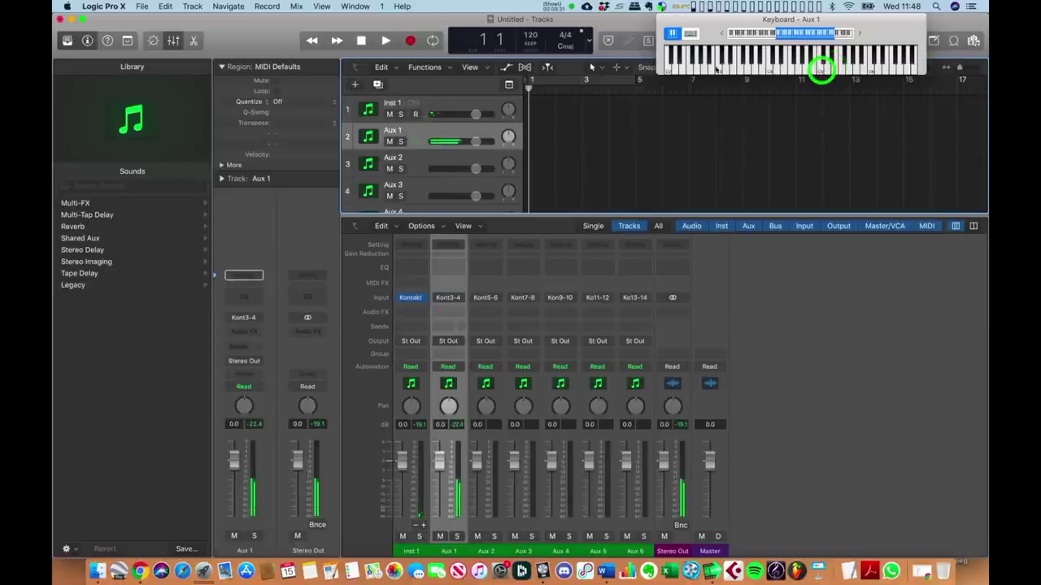
click(413, 156)
click(789, 68)
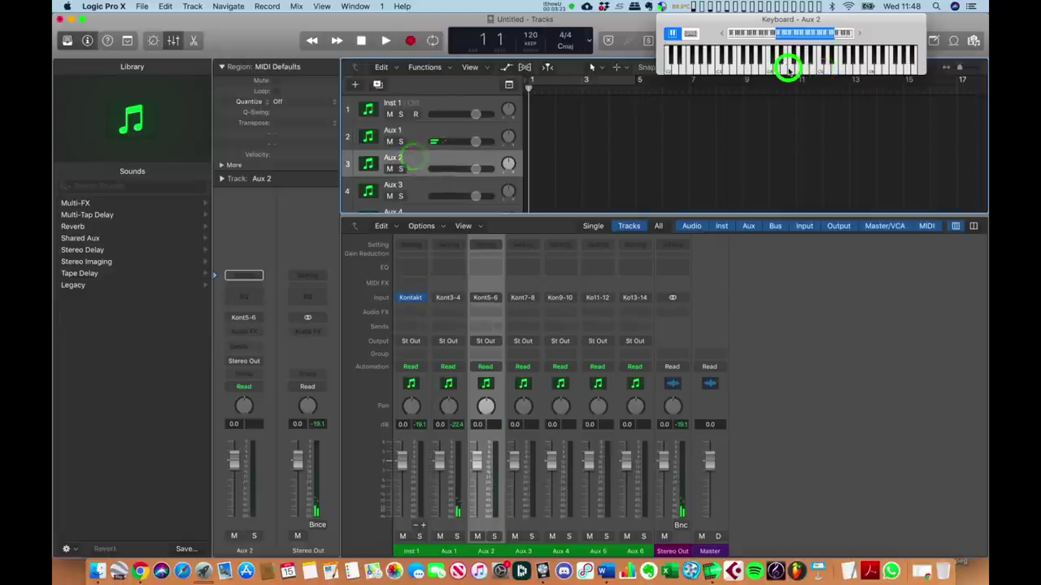
click(412, 187)
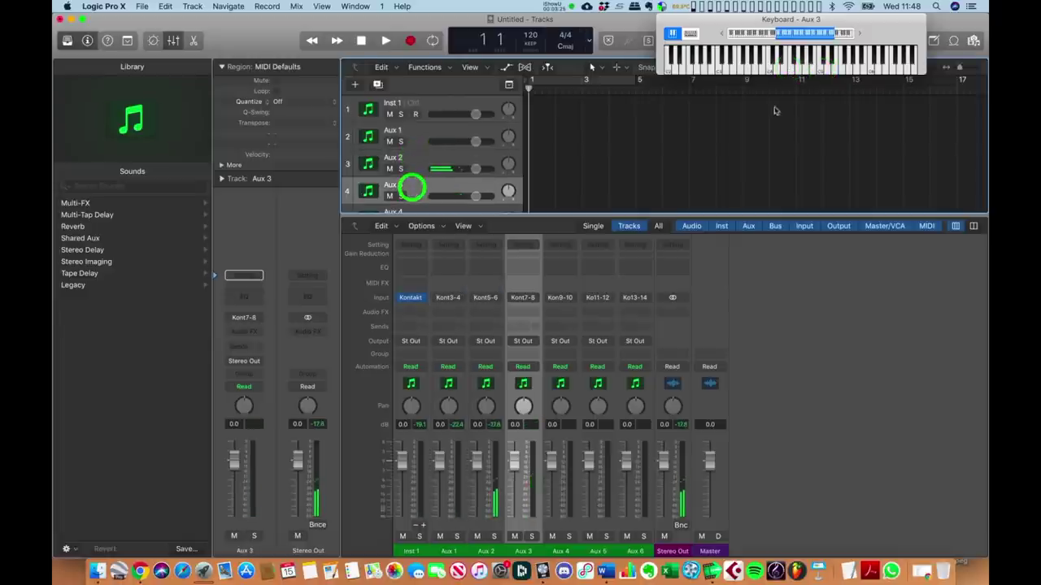
click(811, 71)
click(841, 66)
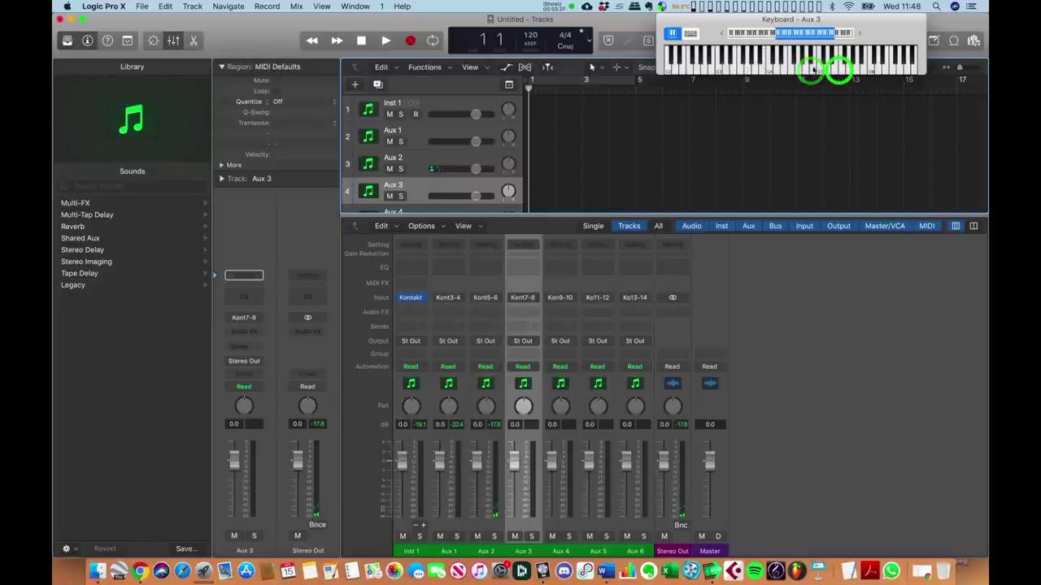
click(730, 65)
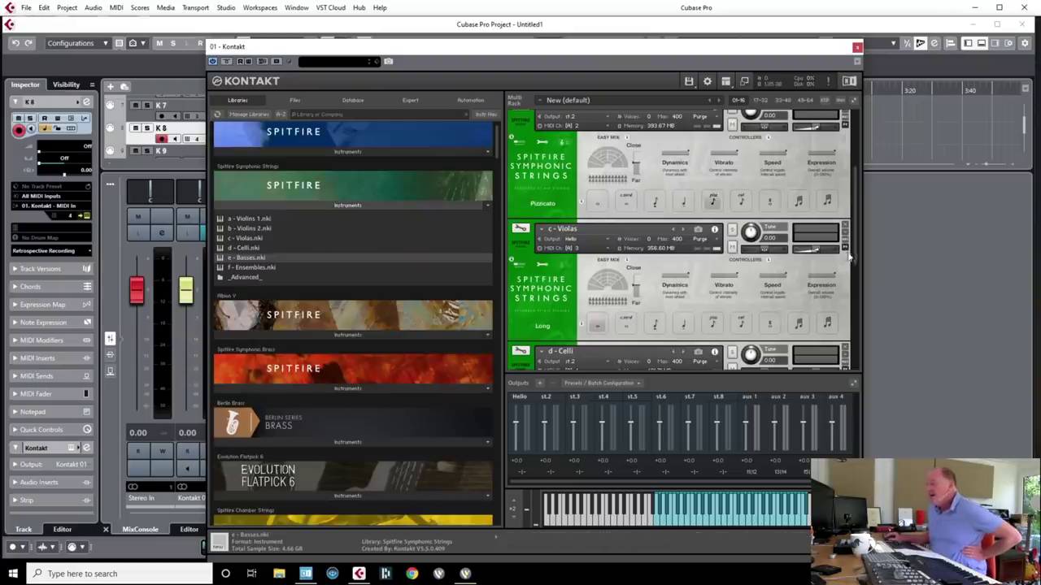
Step: In Cubase, purge all samples from the first Violins 1 instrument in the Kontakt rack and select the Kontakt 01 track
scroll(856, 254, up, 3)
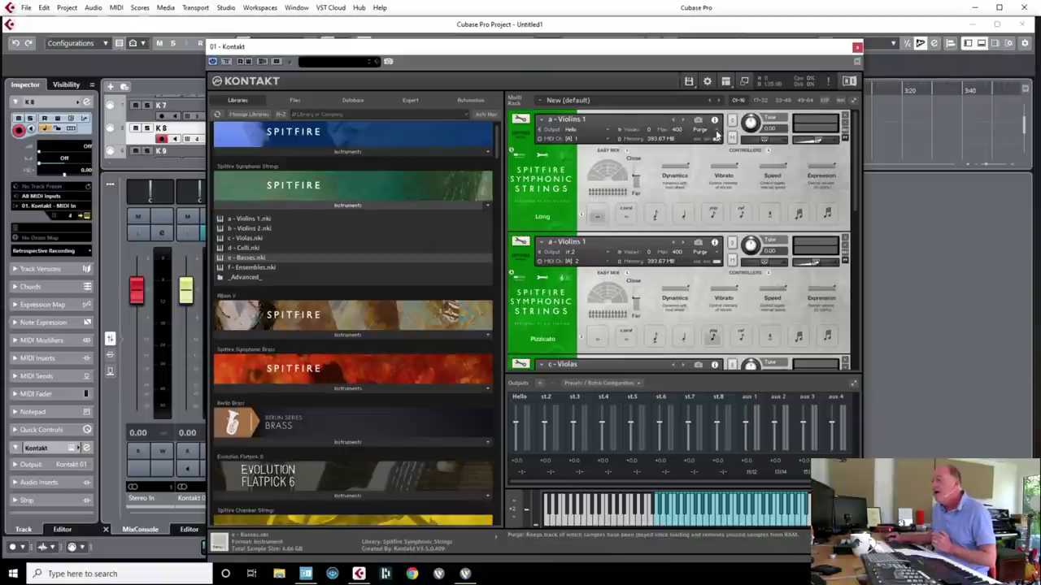
click(716, 132)
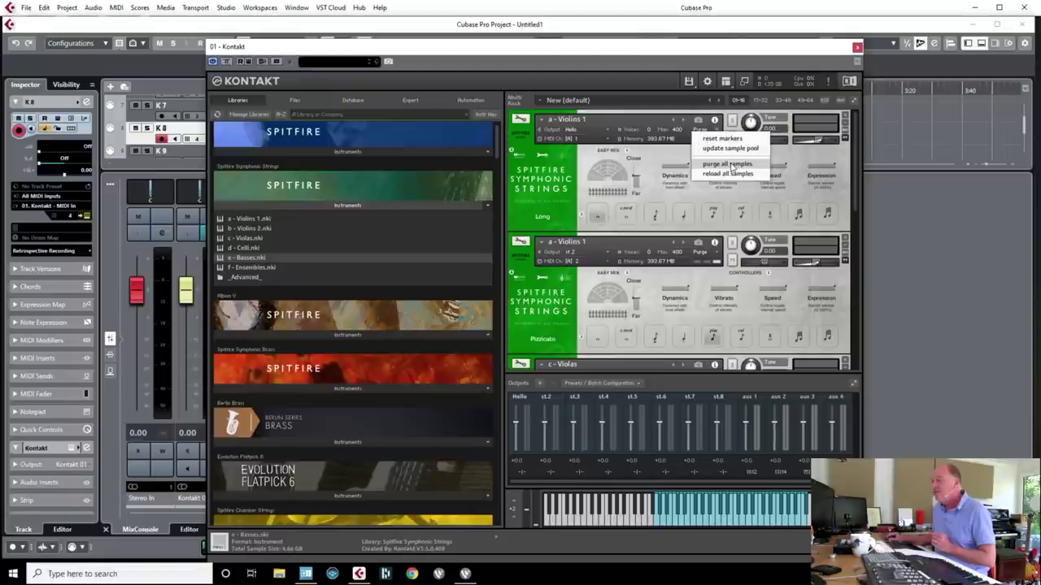
click(731, 165)
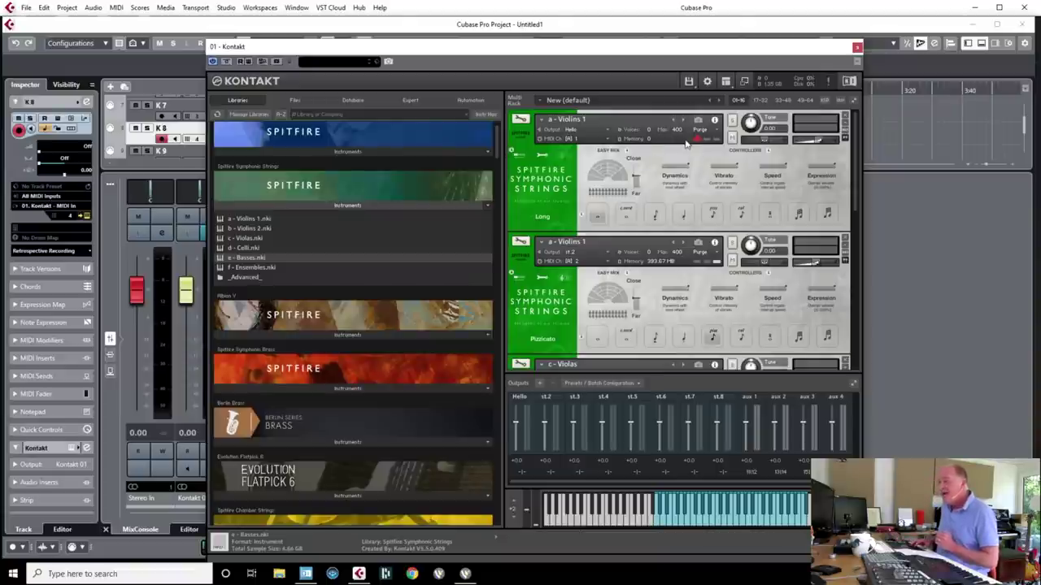
scroll(172, 122, up, 3)
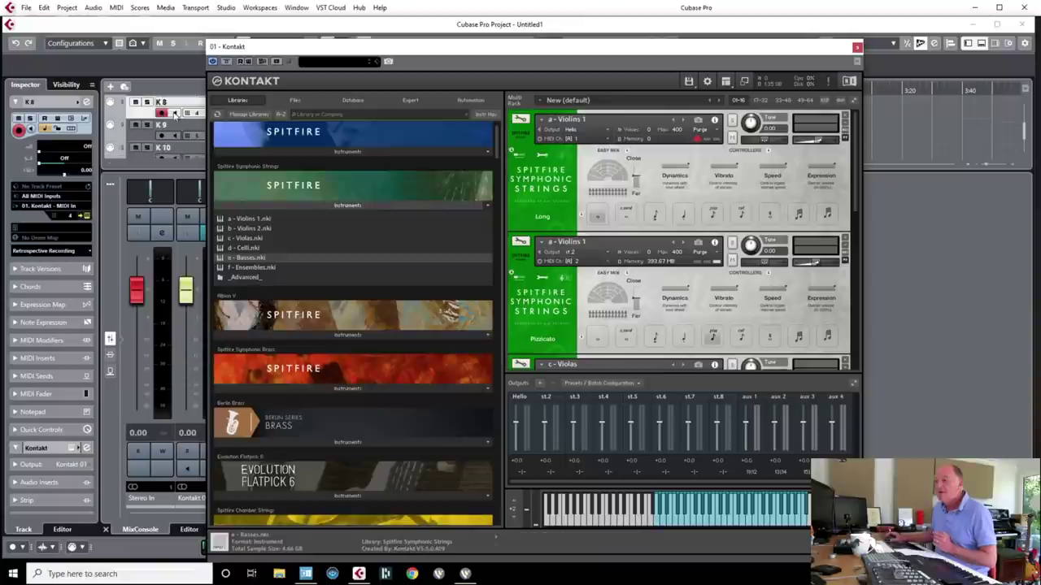
click(174, 112)
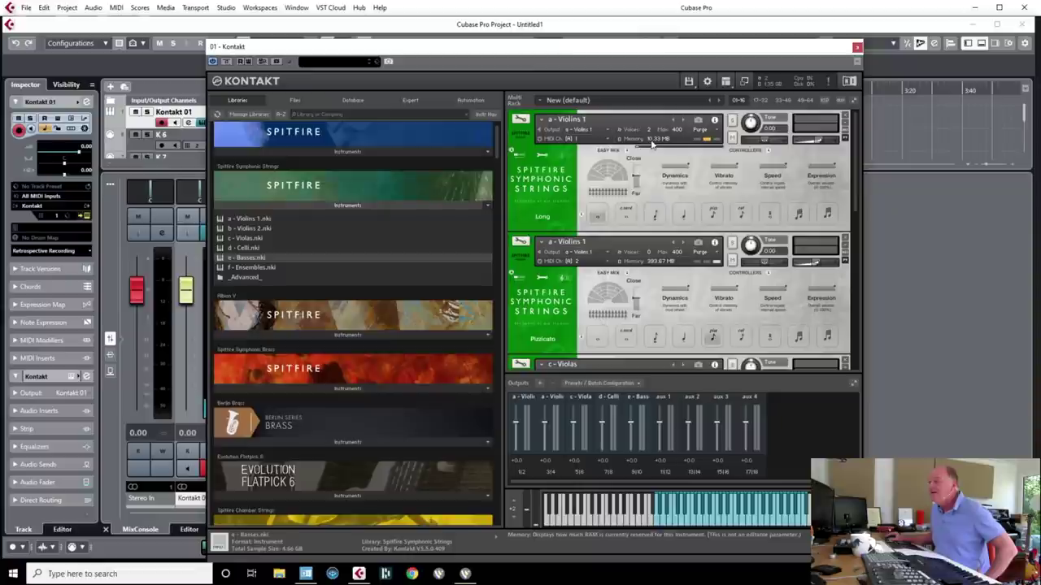
click(690, 84)
click(587, 262)
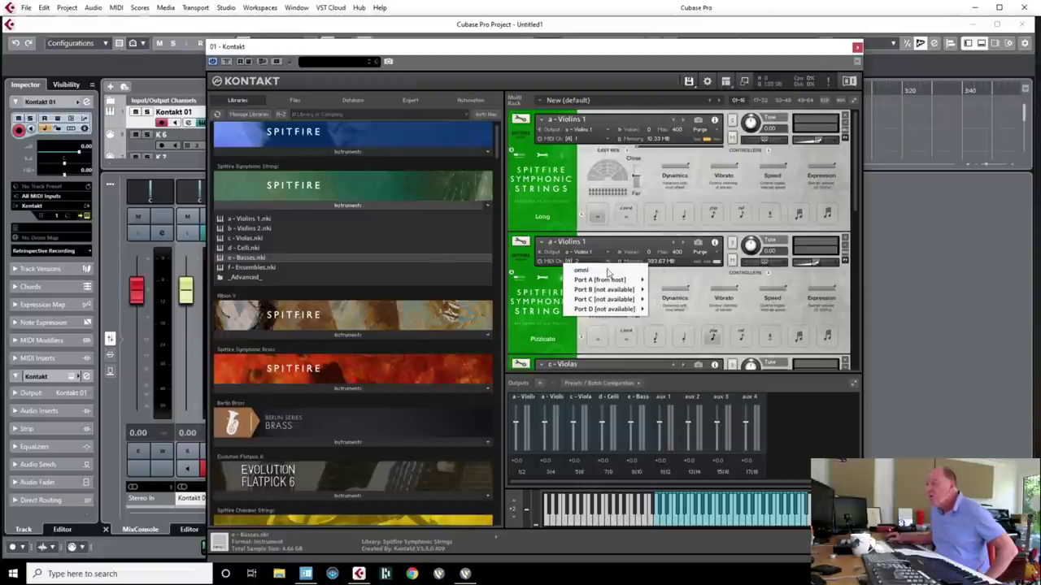
mouse_move(604, 289)
click(689, 82)
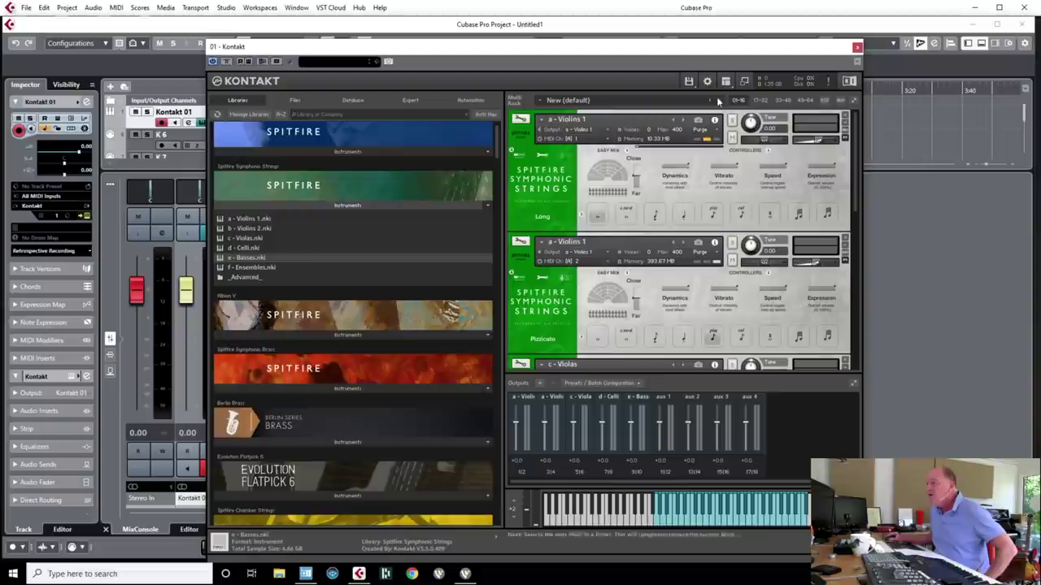
Step: Purge all samples globally for every instrument loaded in the Kontakt rack
click(692, 85)
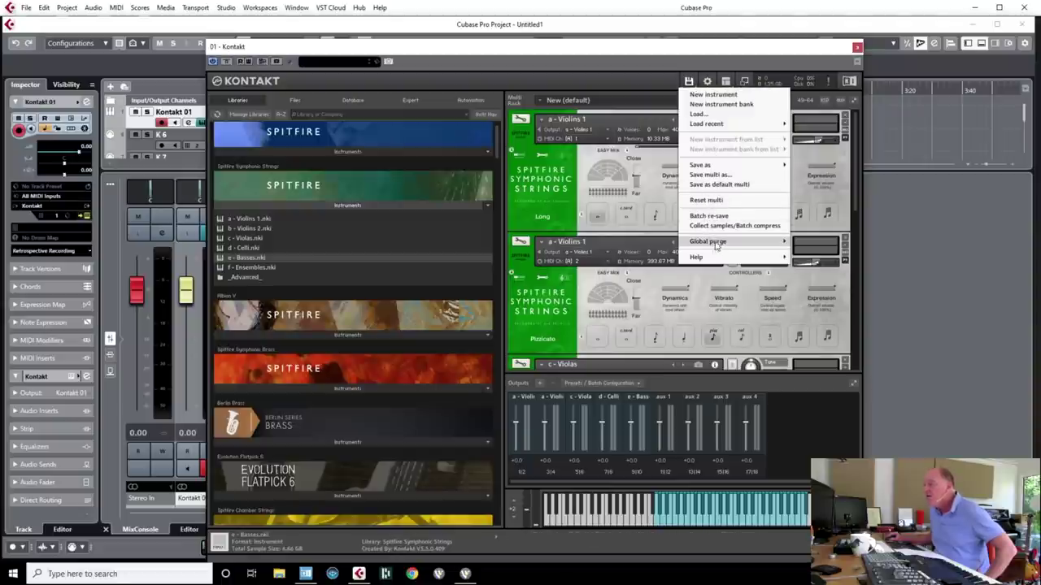
mouse_move(717, 246)
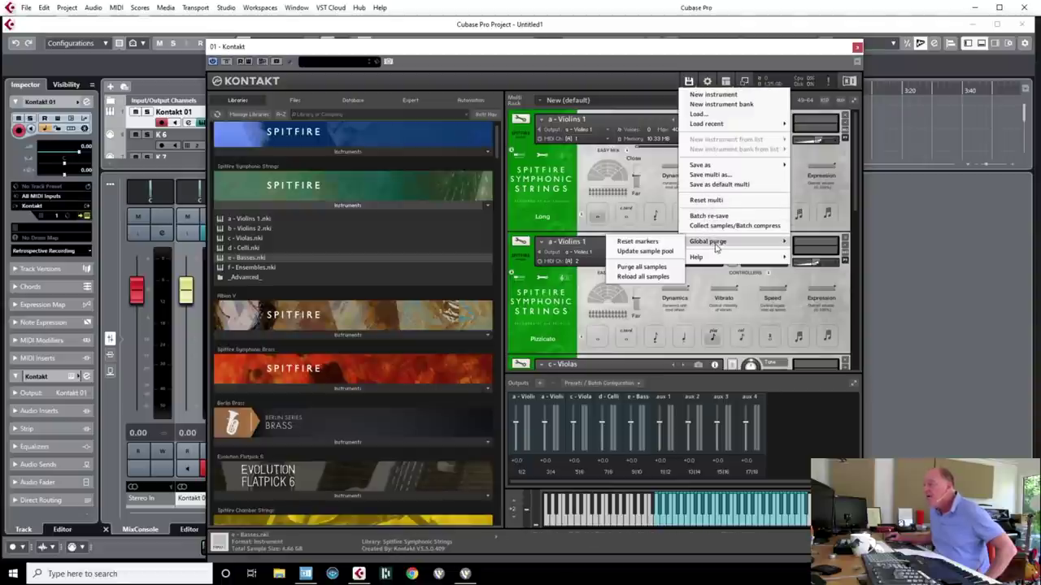
click(660, 268)
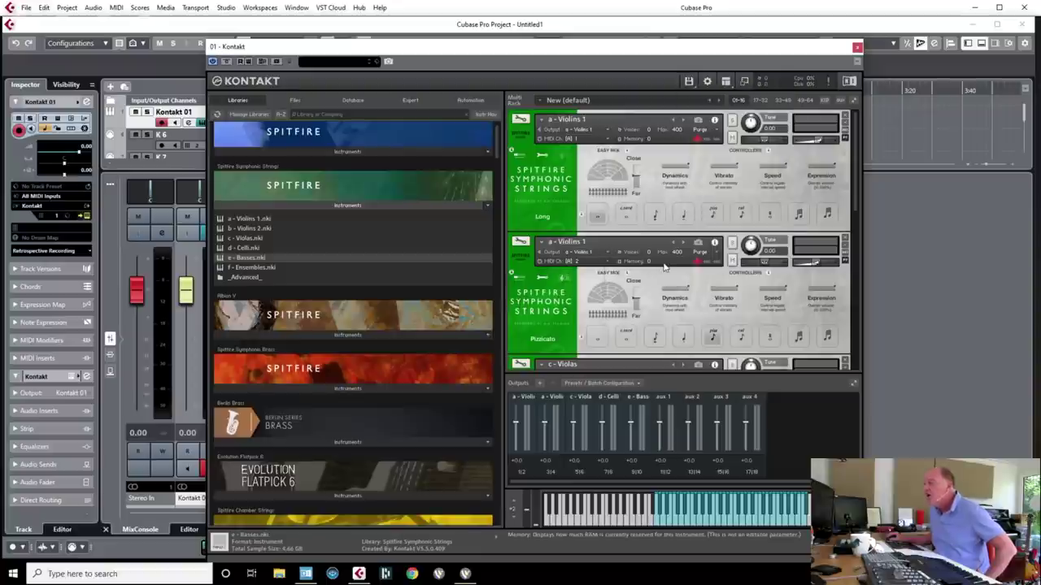